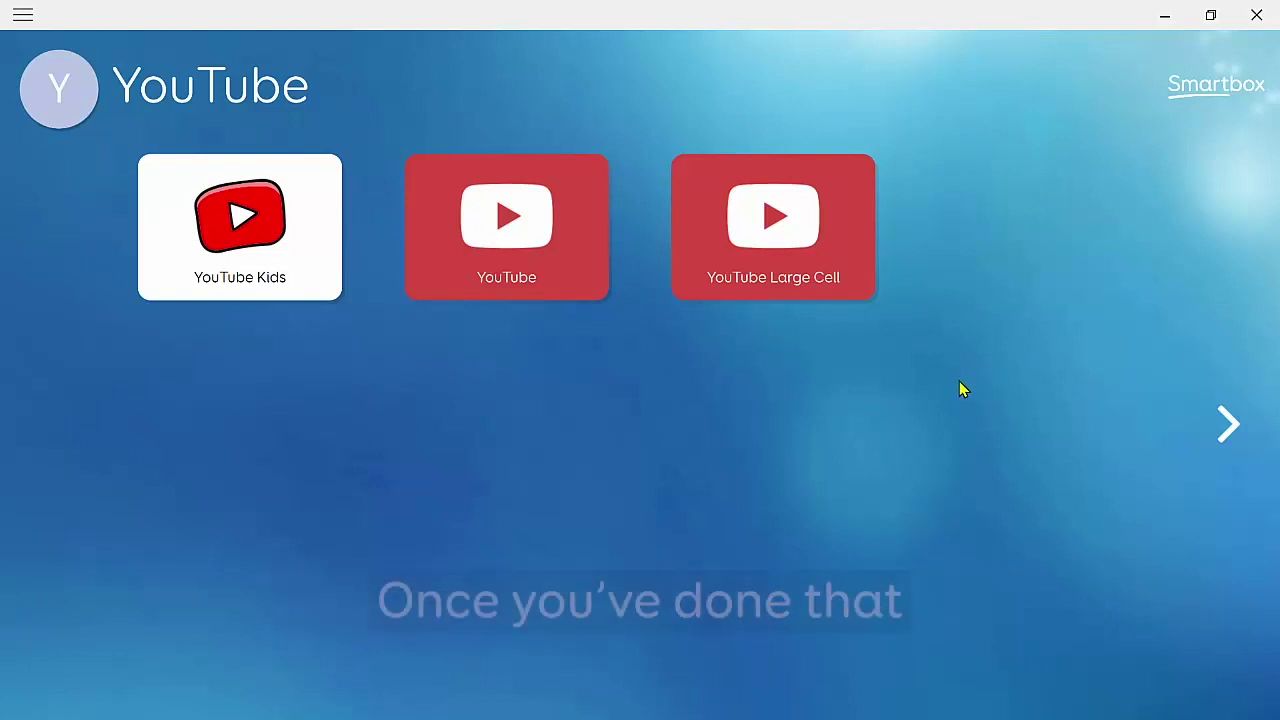
- Browse the Accessible apps grid sets for a new grid set, then cancel adding one
{"action": "left_click", "coordinate": [40, 17]}
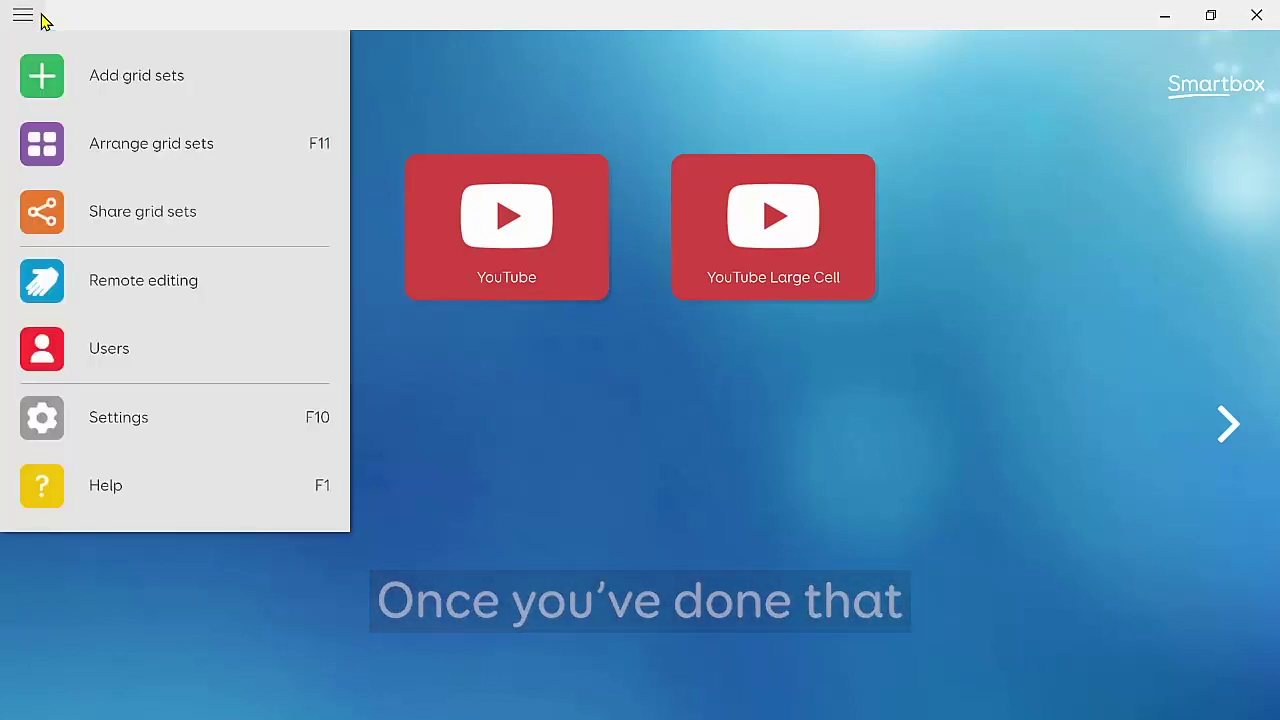
{"action": "left_click", "coordinate": [127, 87]}
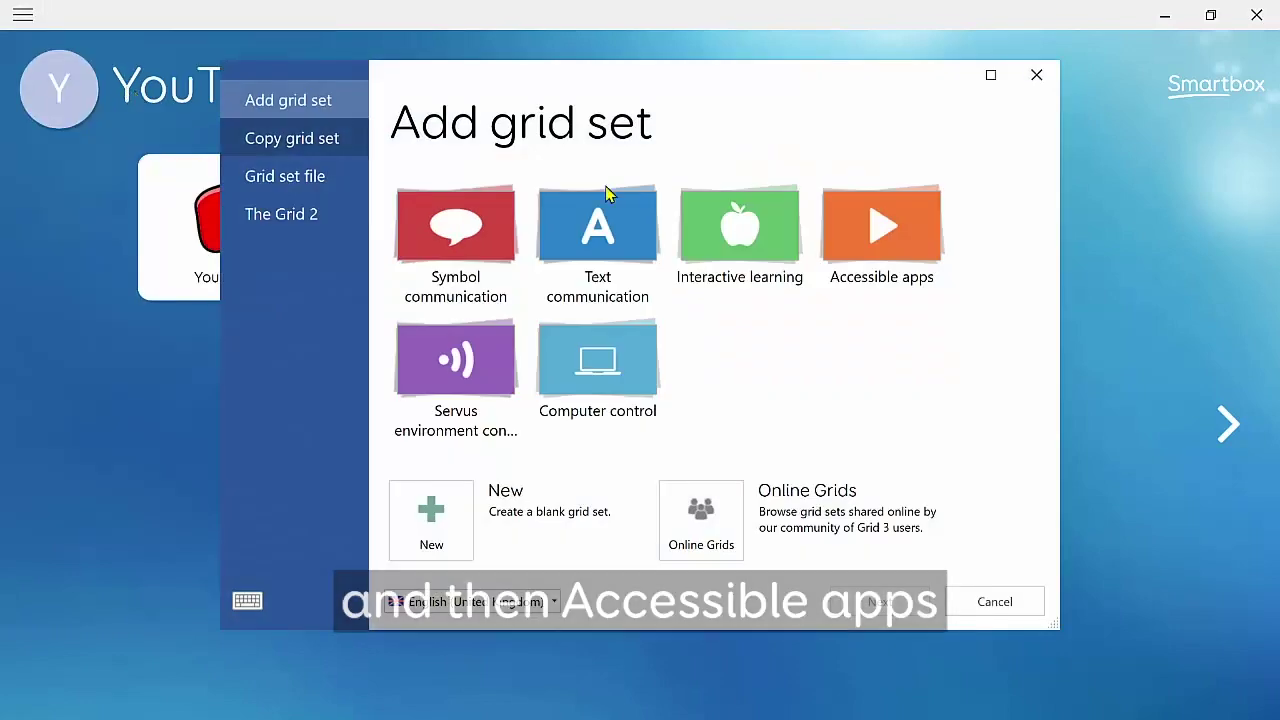
{"action": "left_click", "coordinate": [875, 248]}
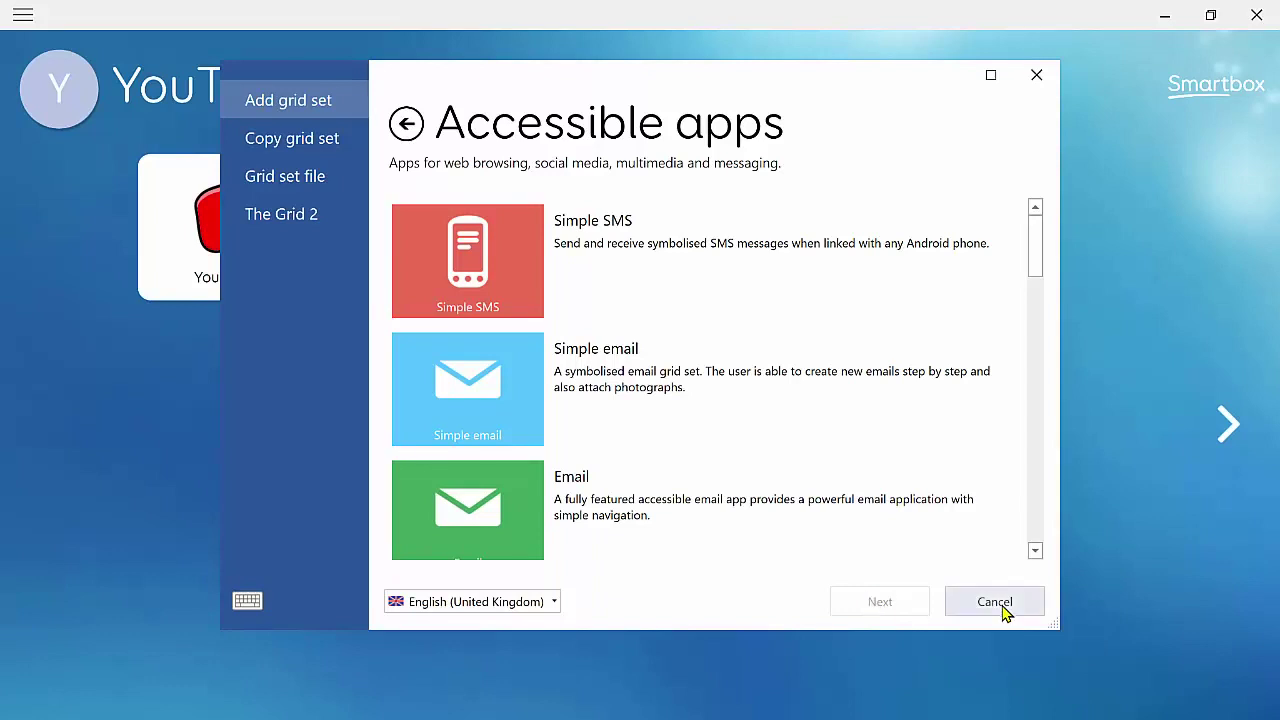
{"action": "left_click", "coordinate": [1000, 602]}
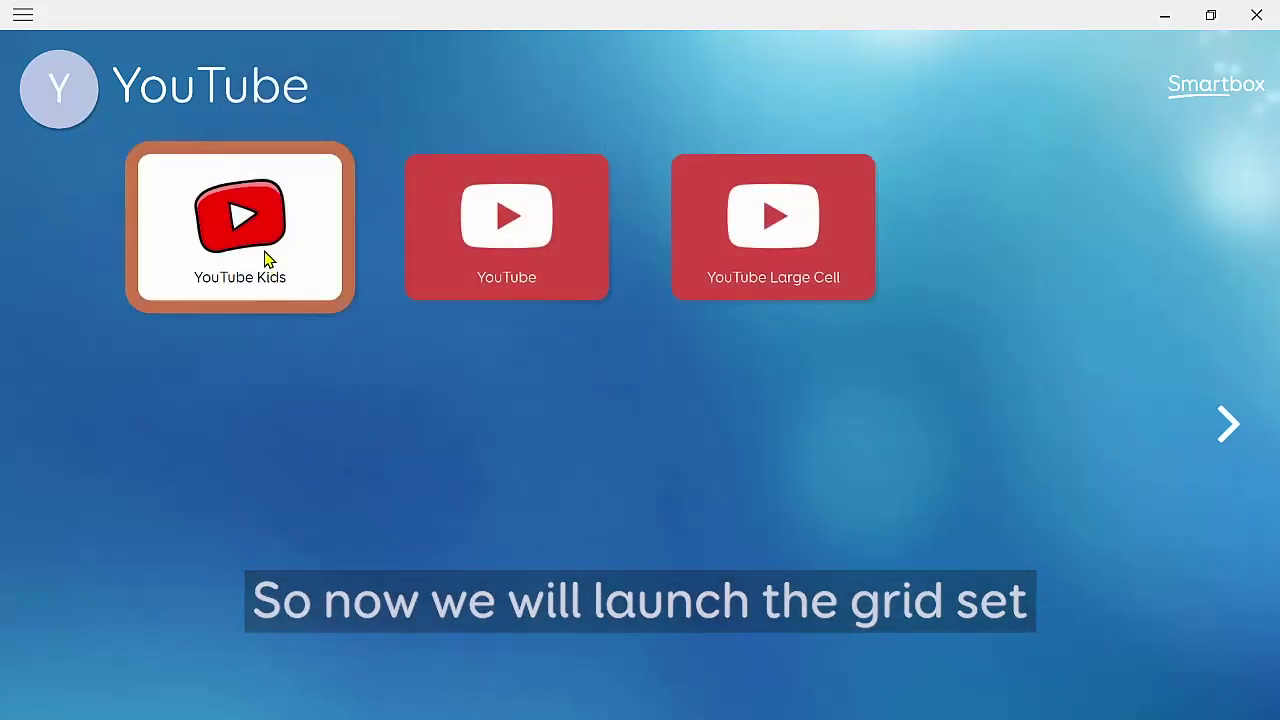
- Launch YouTube Kids, skip past its notice and introduction pages, and start it
{"action": "left_click", "coordinate": [268, 262]}
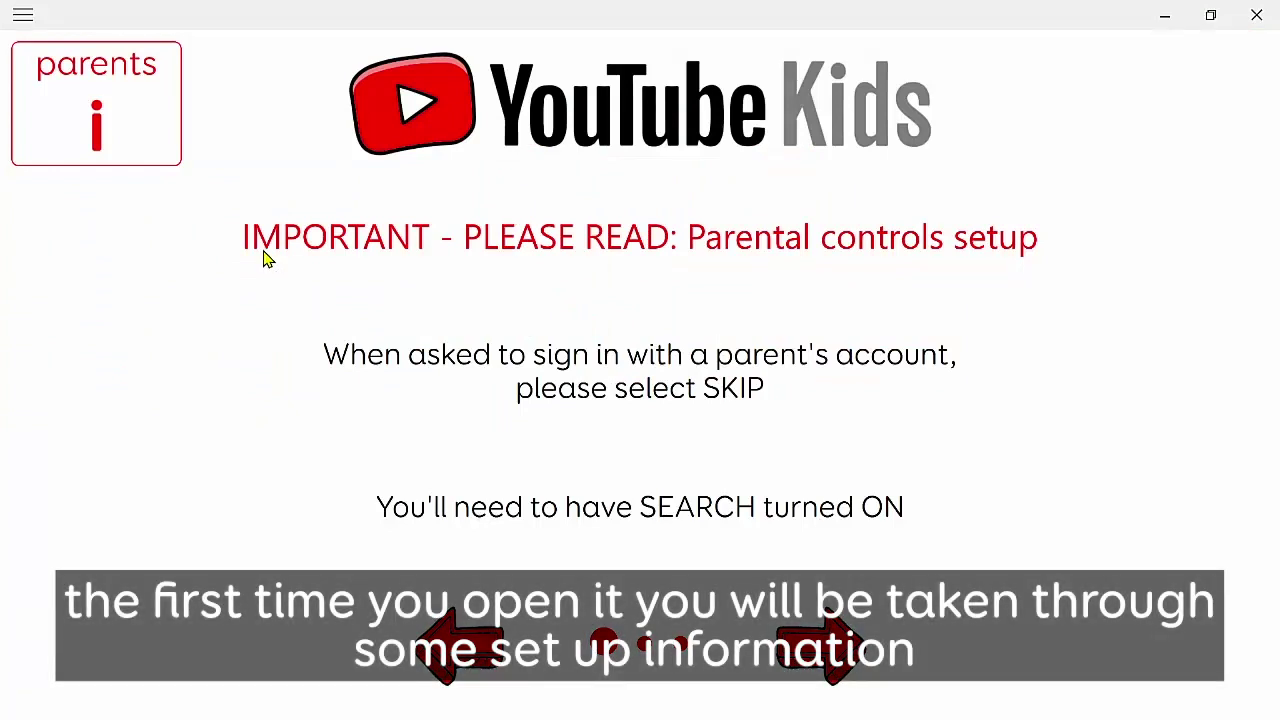
{"action": "left_click", "coordinate": [828, 650]}
{"action": "left_click", "coordinate": [828, 650]}
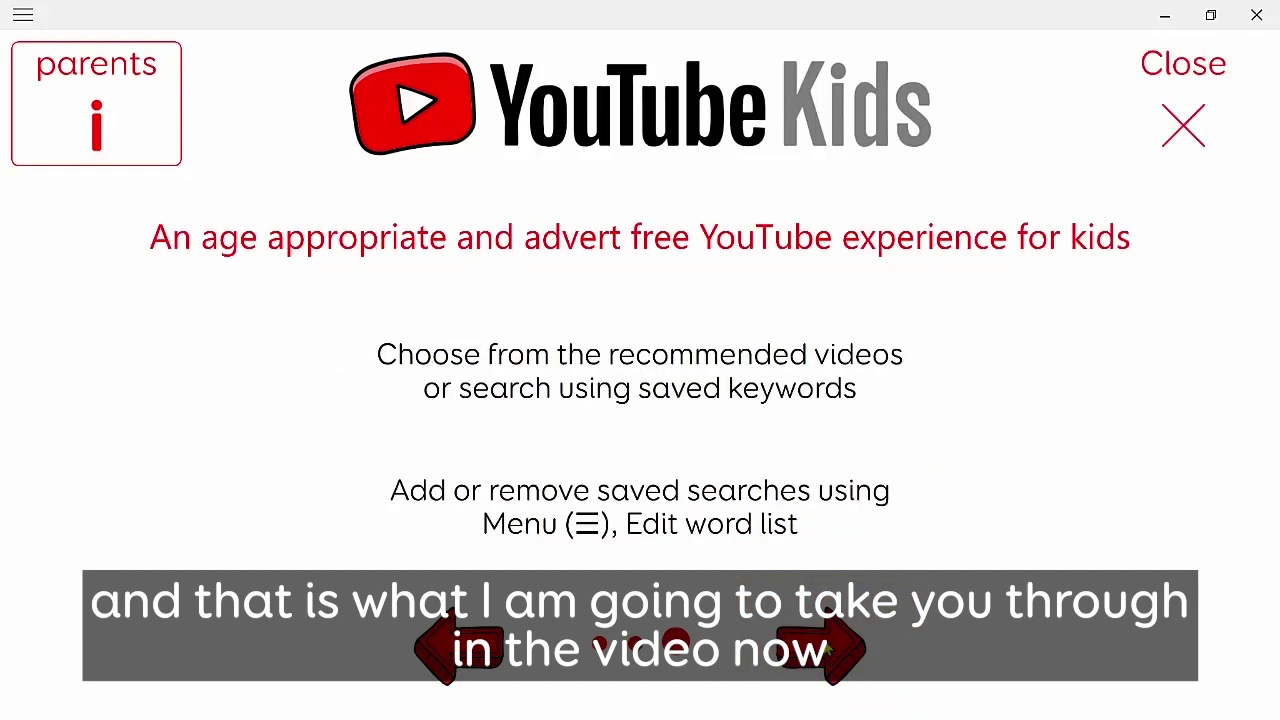
{"action": "left_click", "coordinate": [1201, 135]}
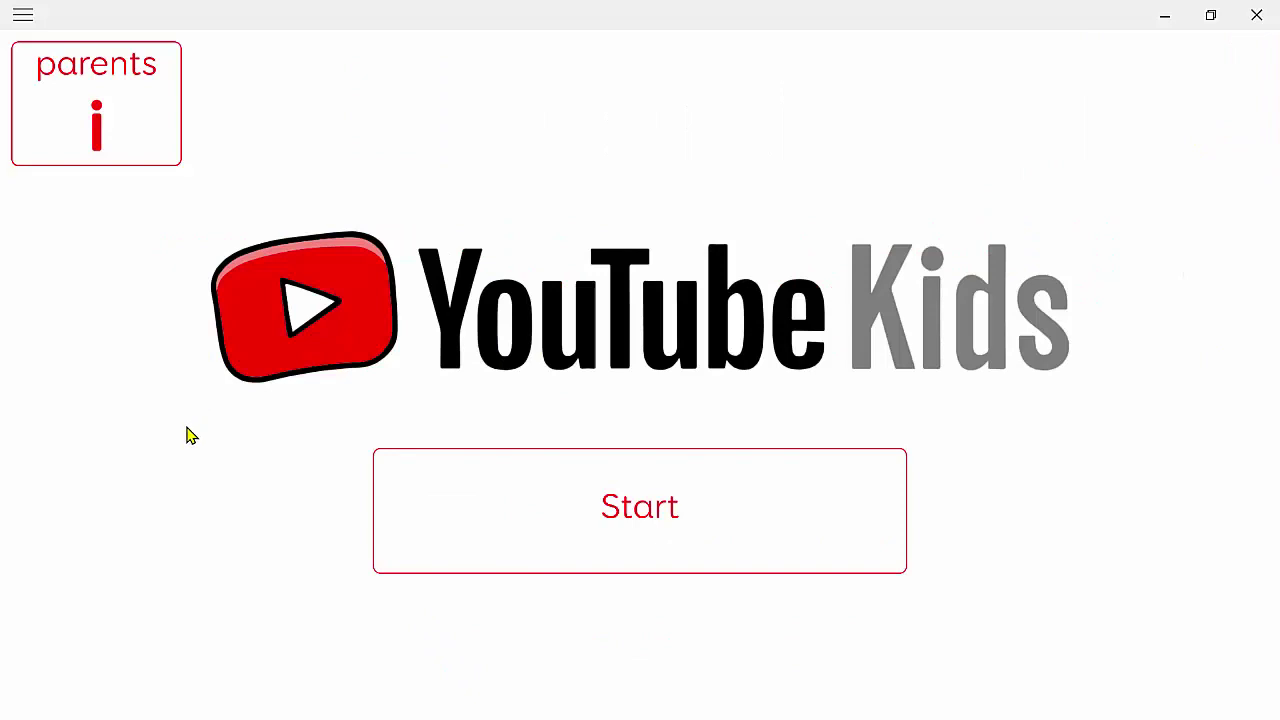
{"action": "left_click", "coordinate": [640, 512]}
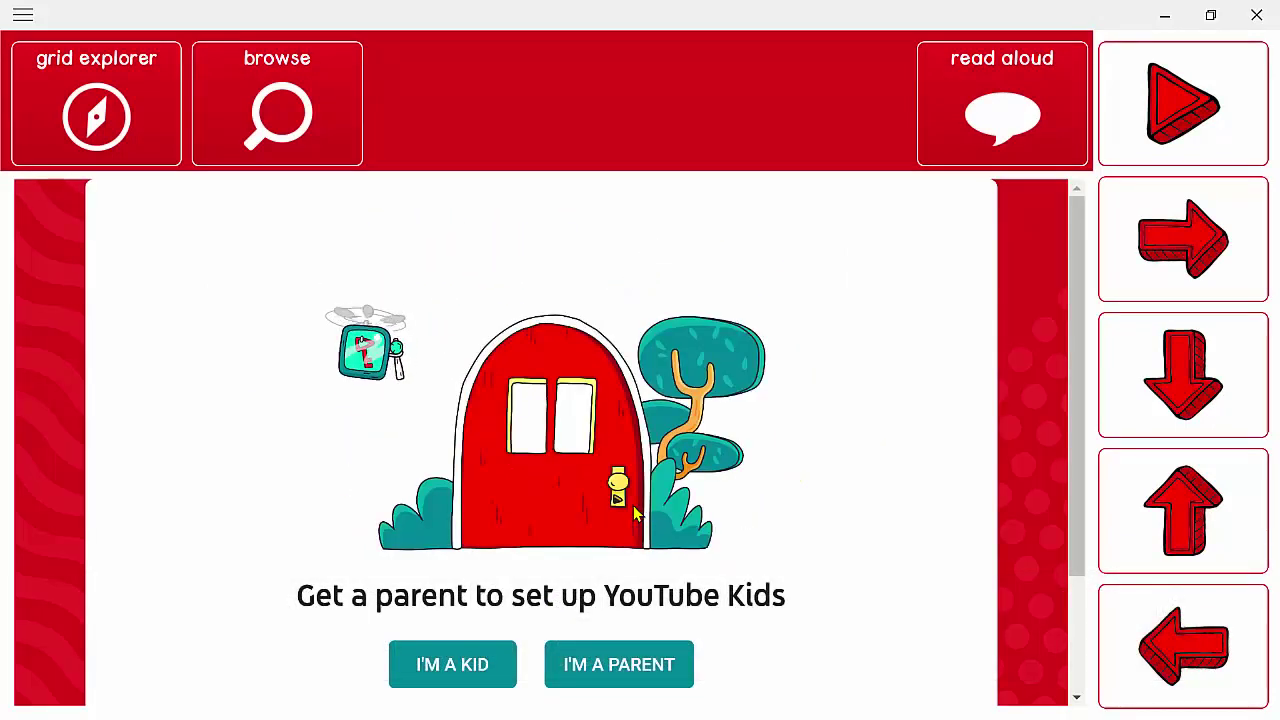
- Choose I'm a parent, verify age with birth year 1968, and continue to parent sign-in
{"action": "left_click", "coordinate": [631, 665]}
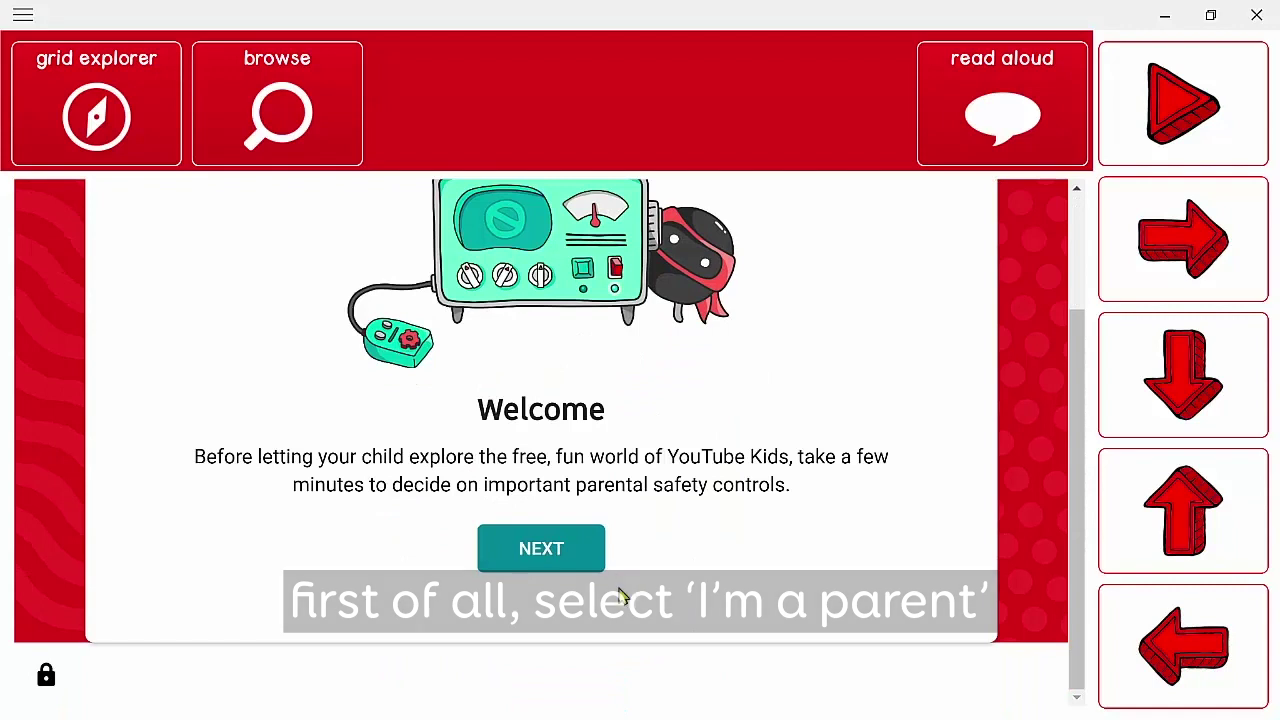
{"action": "left_click", "coordinate": [550, 550]}
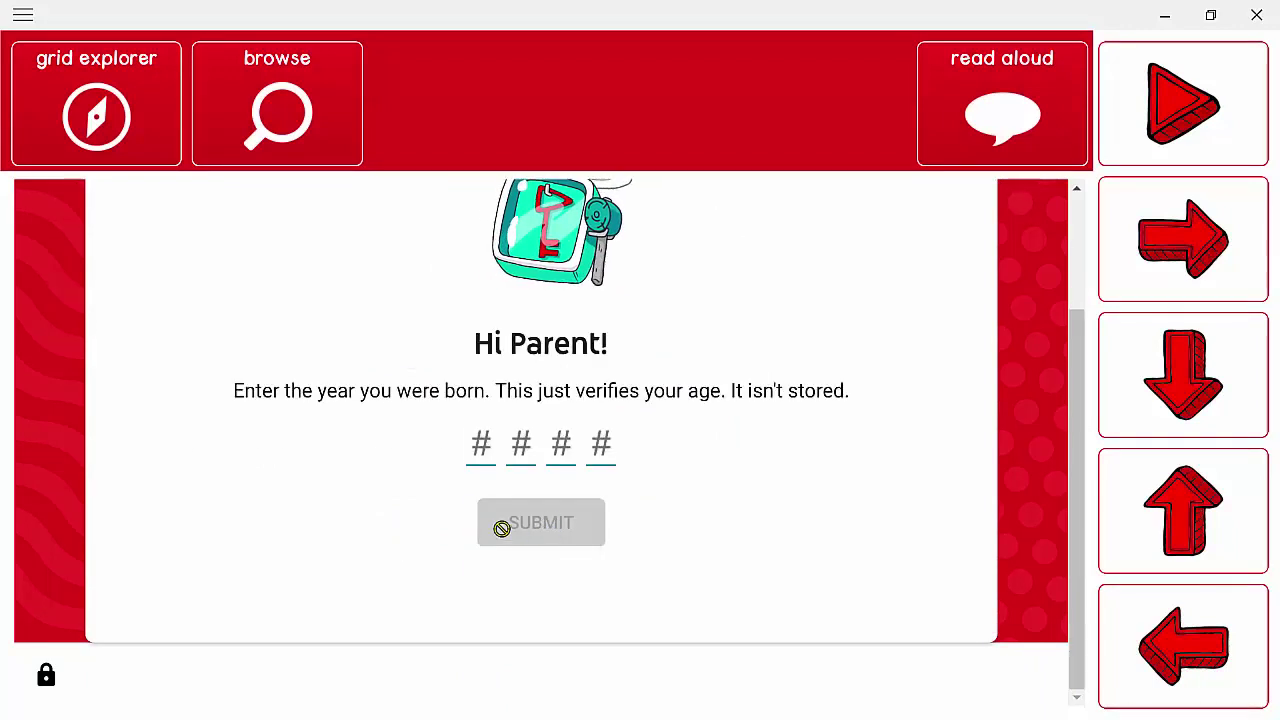
{"action": "type", "text": "1968"}
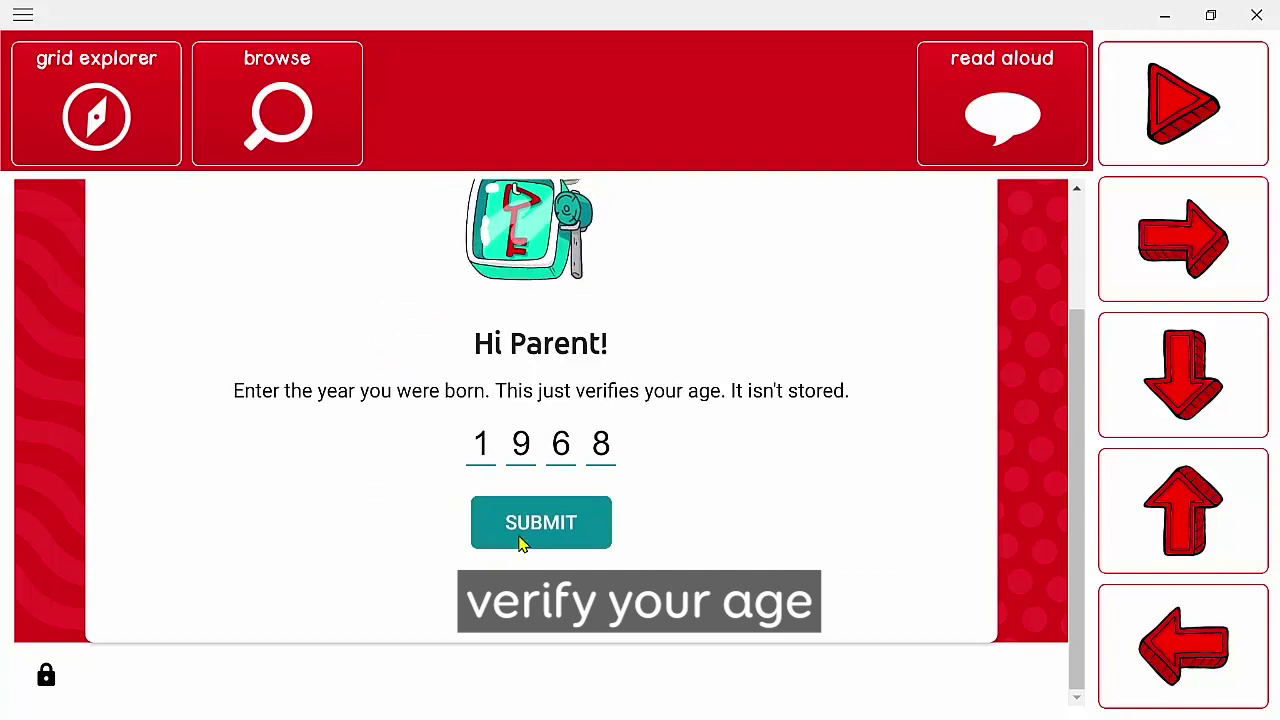
{"action": "left_click", "coordinate": [576, 529]}
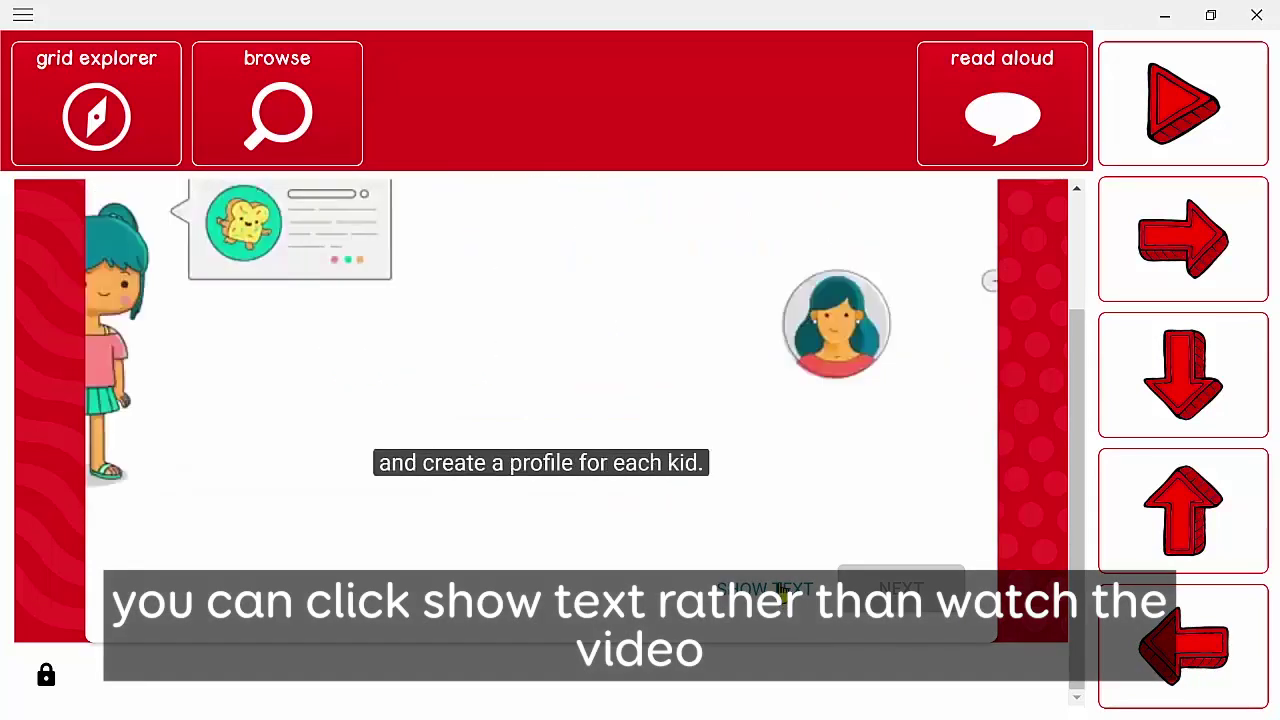
{"action": "left_click", "coordinate": [785, 596]}
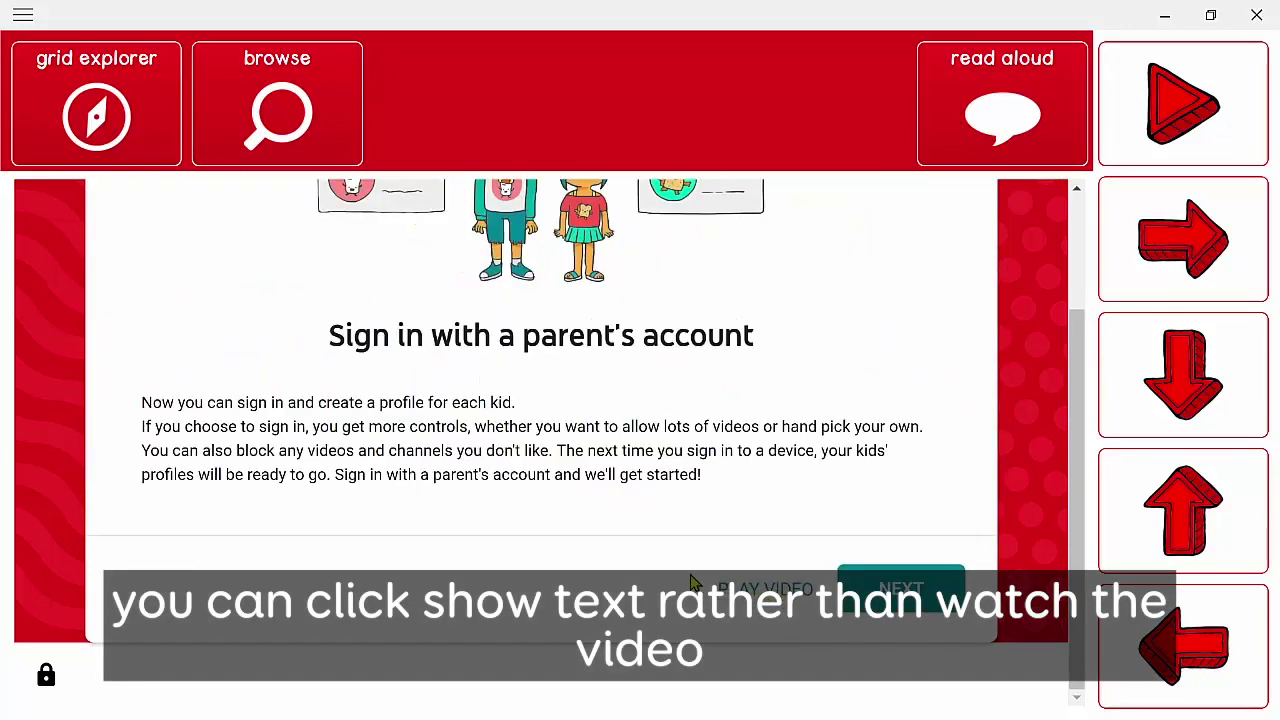
{"action": "left_click", "coordinate": [913, 586]}
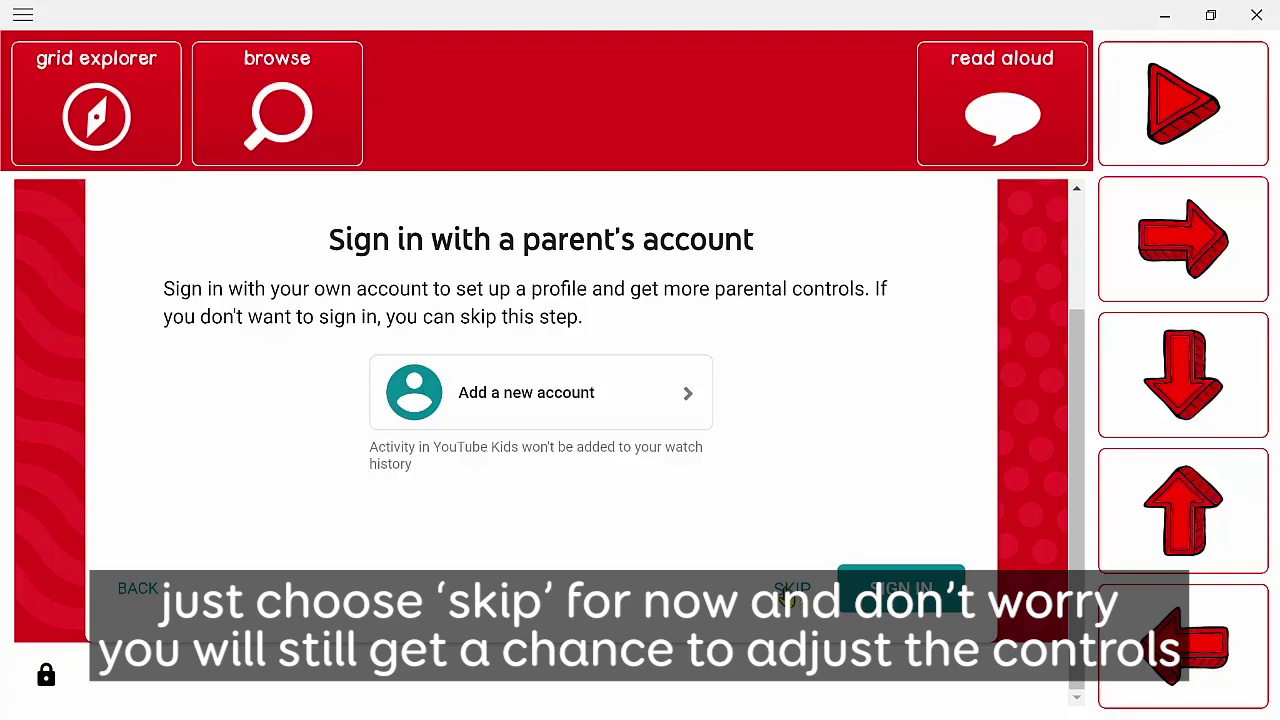
- Skip the parent account sign-in and agree to the Notice to parents
{"action": "left_click", "coordinate": [792, 598]}
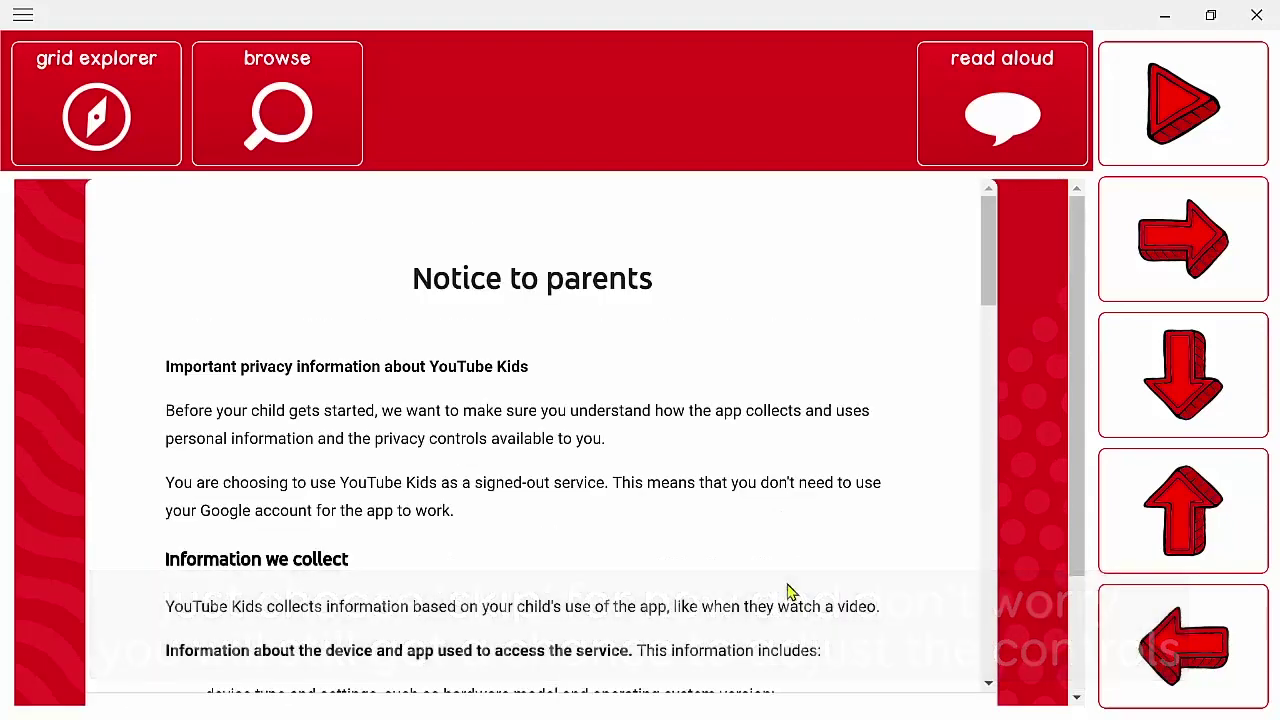
{"action": "scroll", "coordinate": [600, 445], "scroll_direction": "down", "scroll_amount": 20}
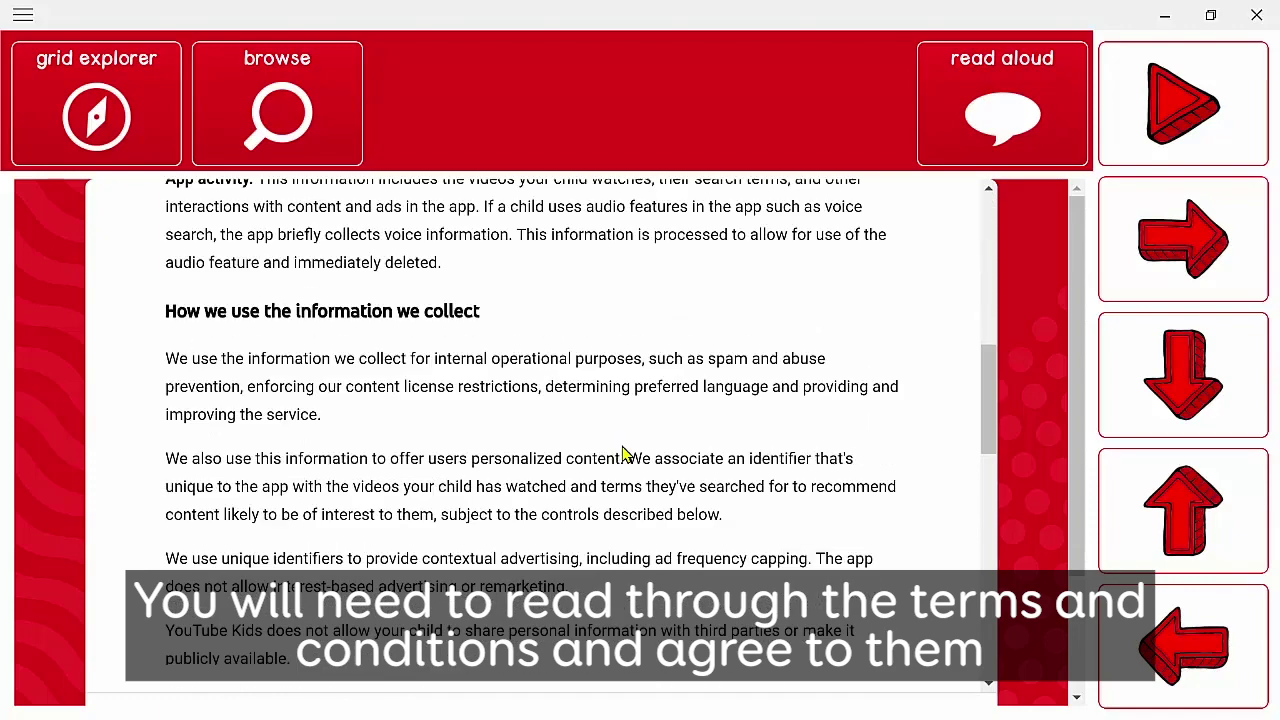
{"action": "scroll", "coordinate": [630, 458], "scroll_direction": "down", "scroll_amount": 5}
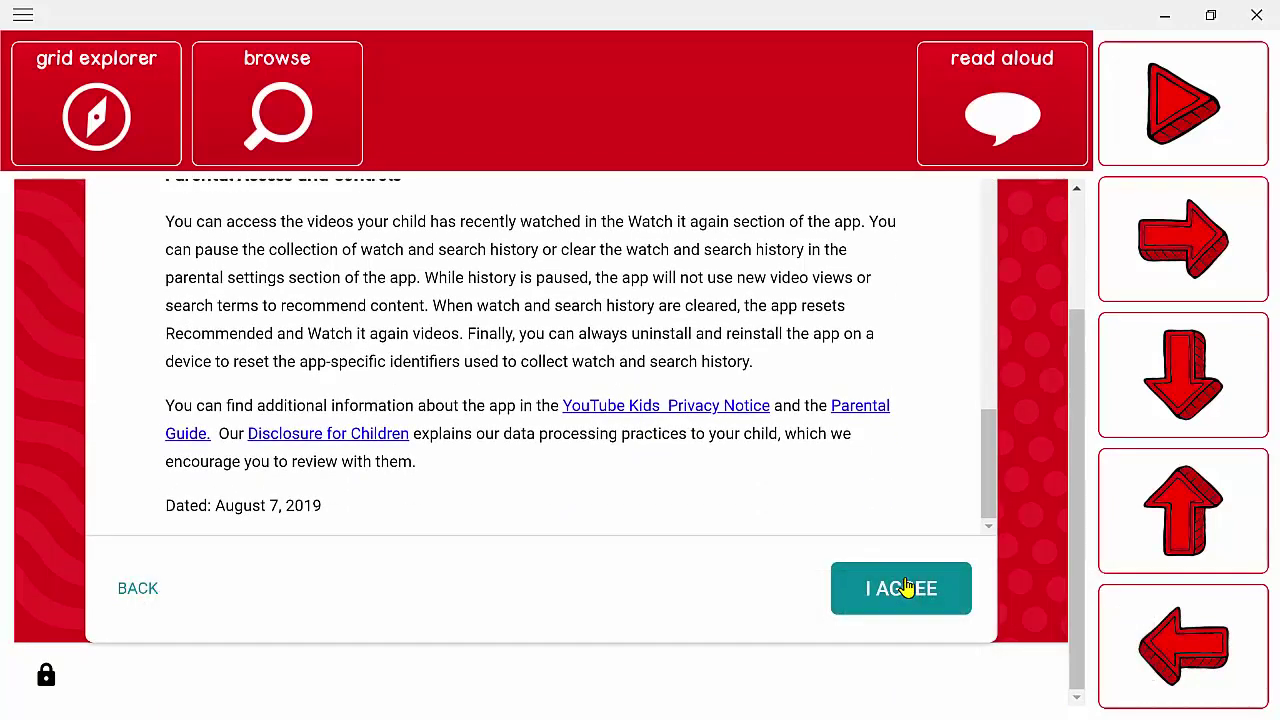
{"action": "left_click", "coordinate": [912, 588]}
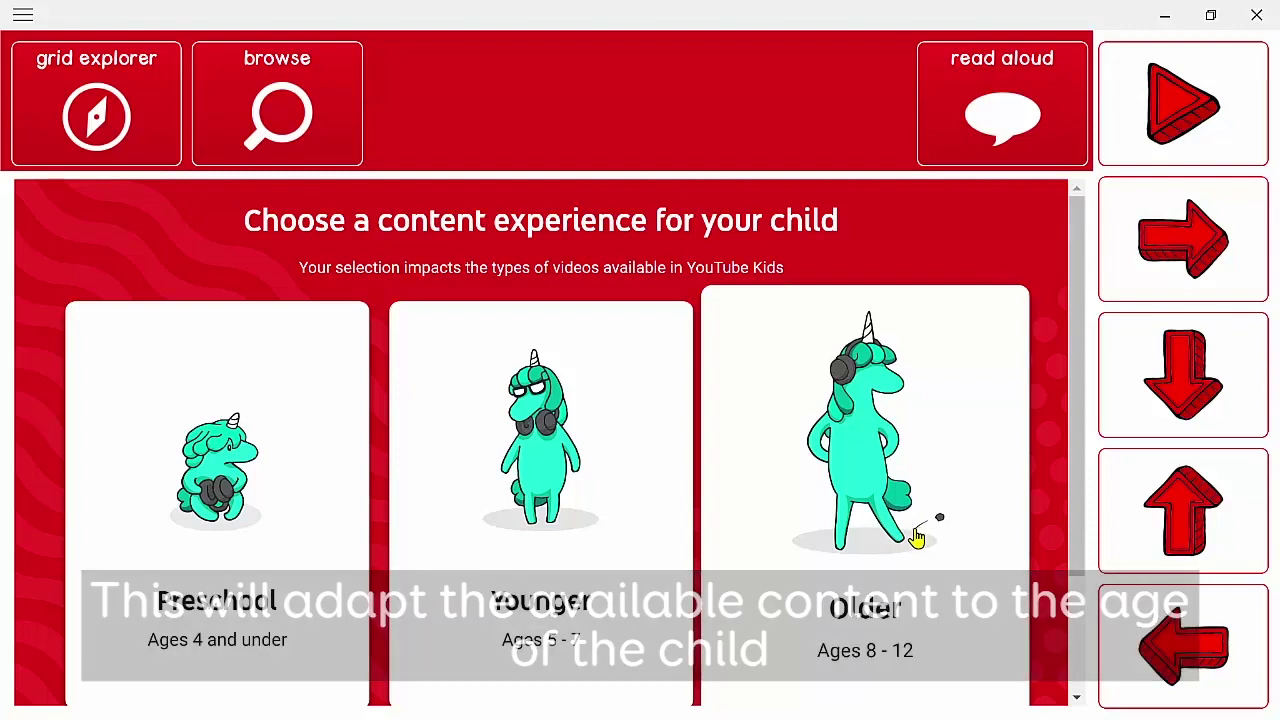
- Select the Older content experience for kids ages 8-12
{"action": "left_click", "coordinate": [912, 533]}
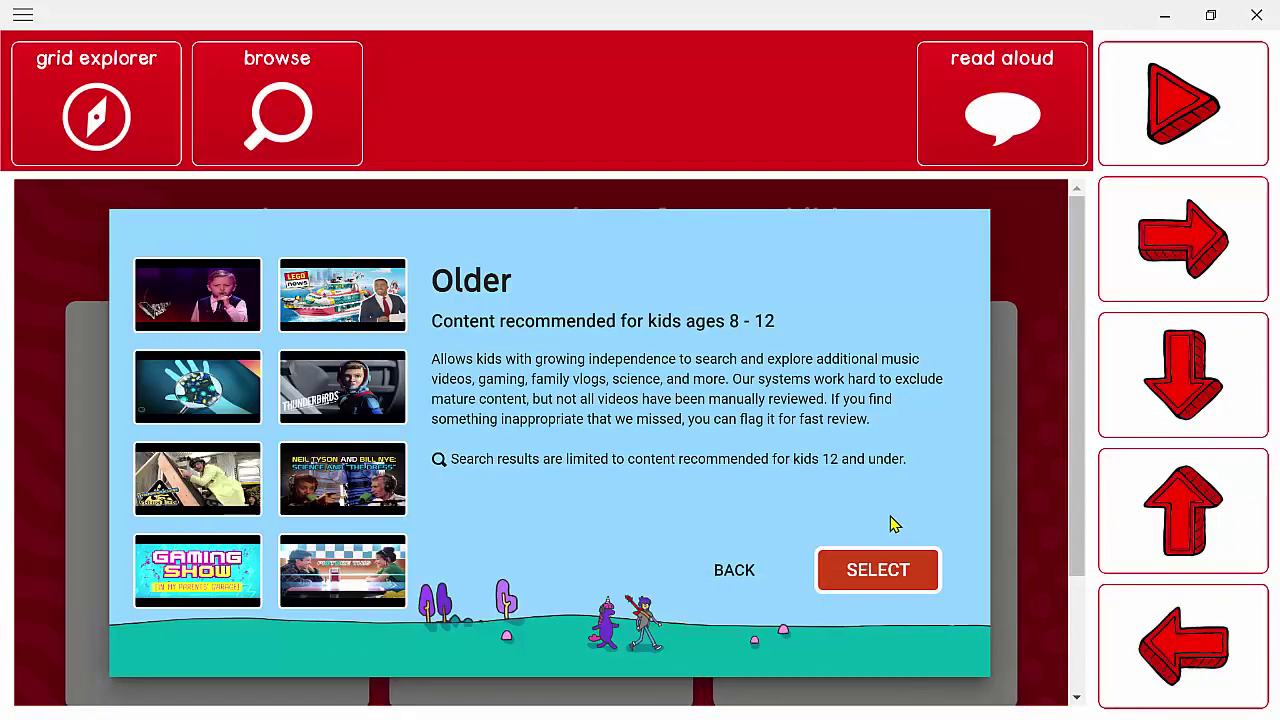
{"action": "left_click", "coordinate": [878, 570]}
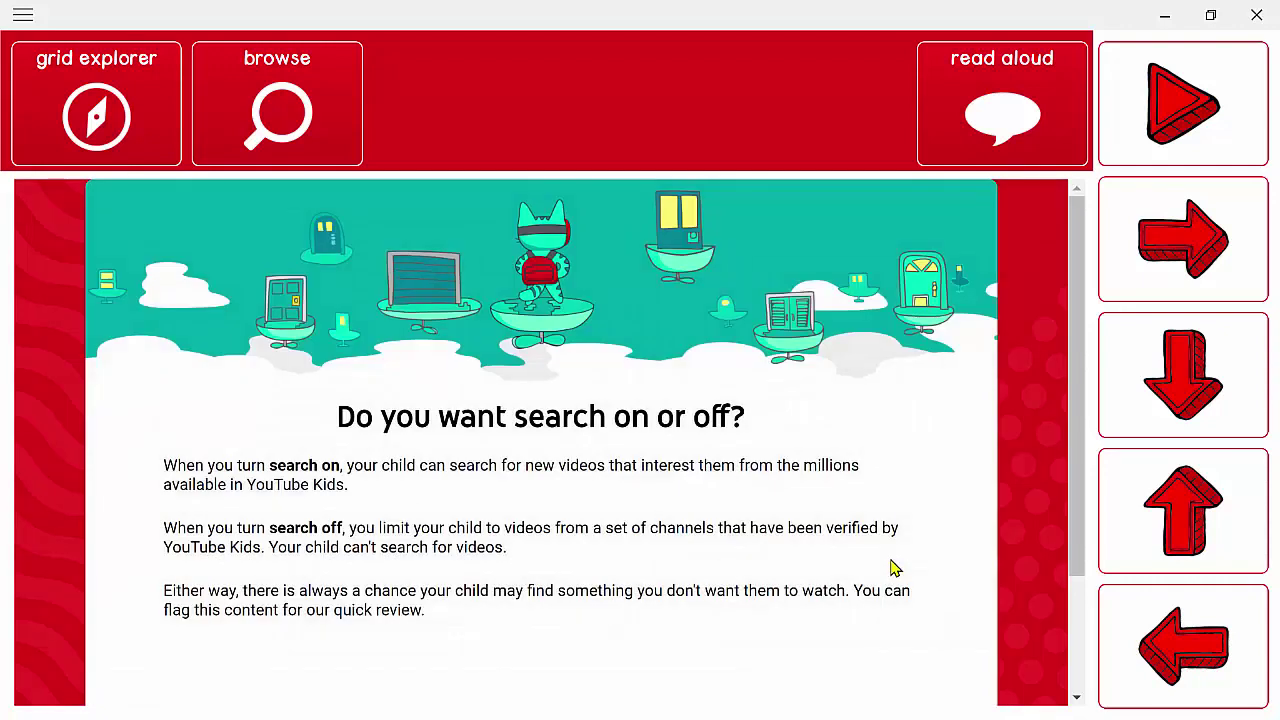
{"action": "scroll", "coordinate": [878, 533], "scroll_direction": "down", "scroll_amount": 3}
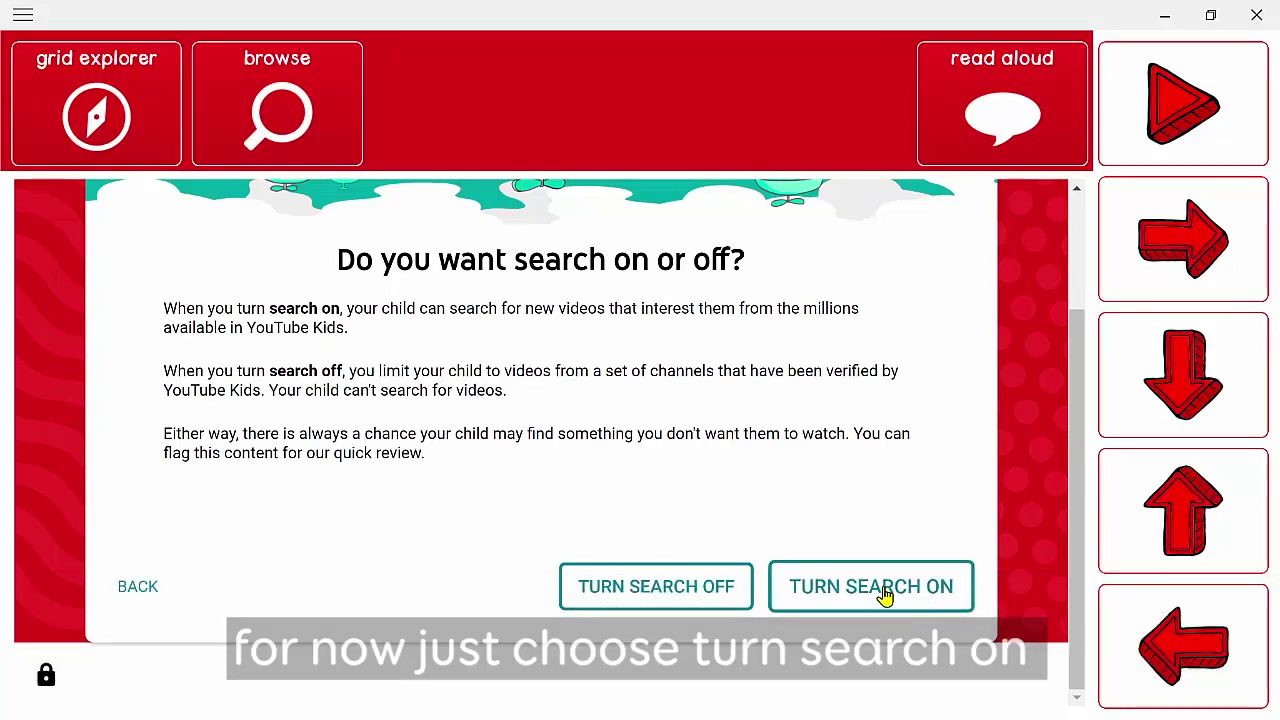
- Turn search on, finish the setup tour with Done, and choose to leave for Grid Explorer
{"action": "left_click", "coordinate": [886, 588]}
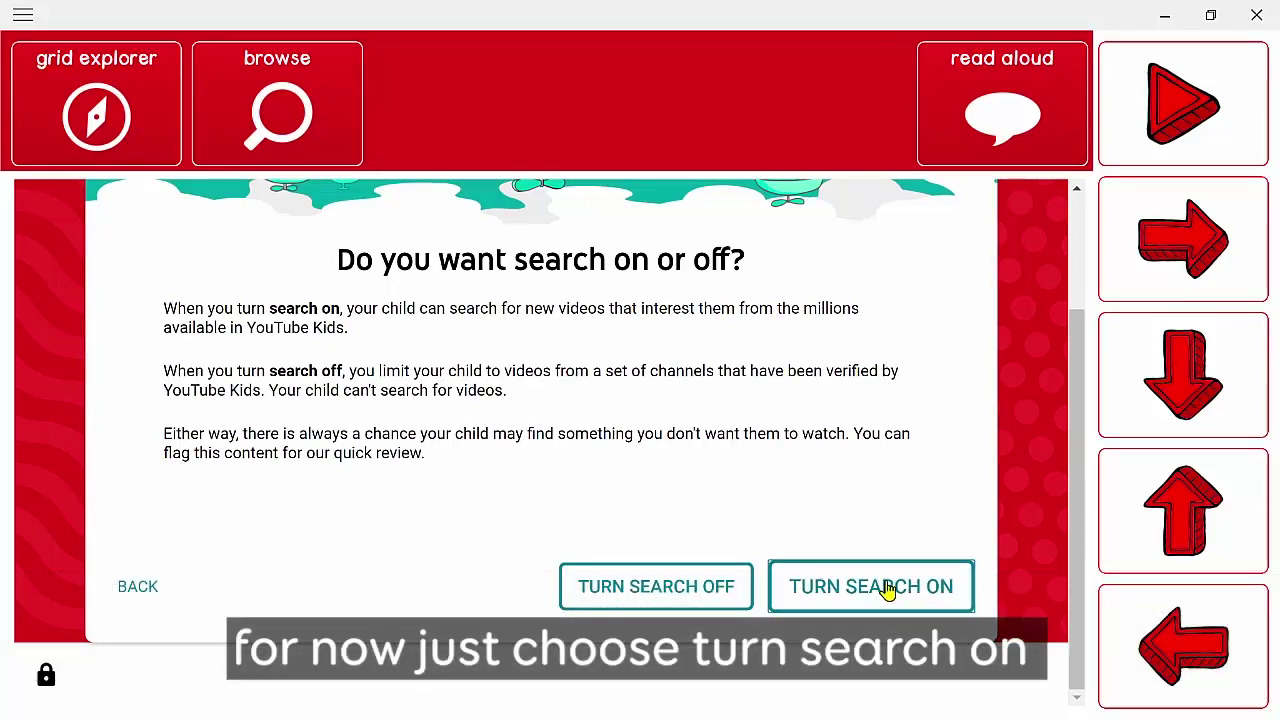
{"action": "scroll", "coordinate": [866, 535], "scroll_direction": "down", "scroll_amount": 1}
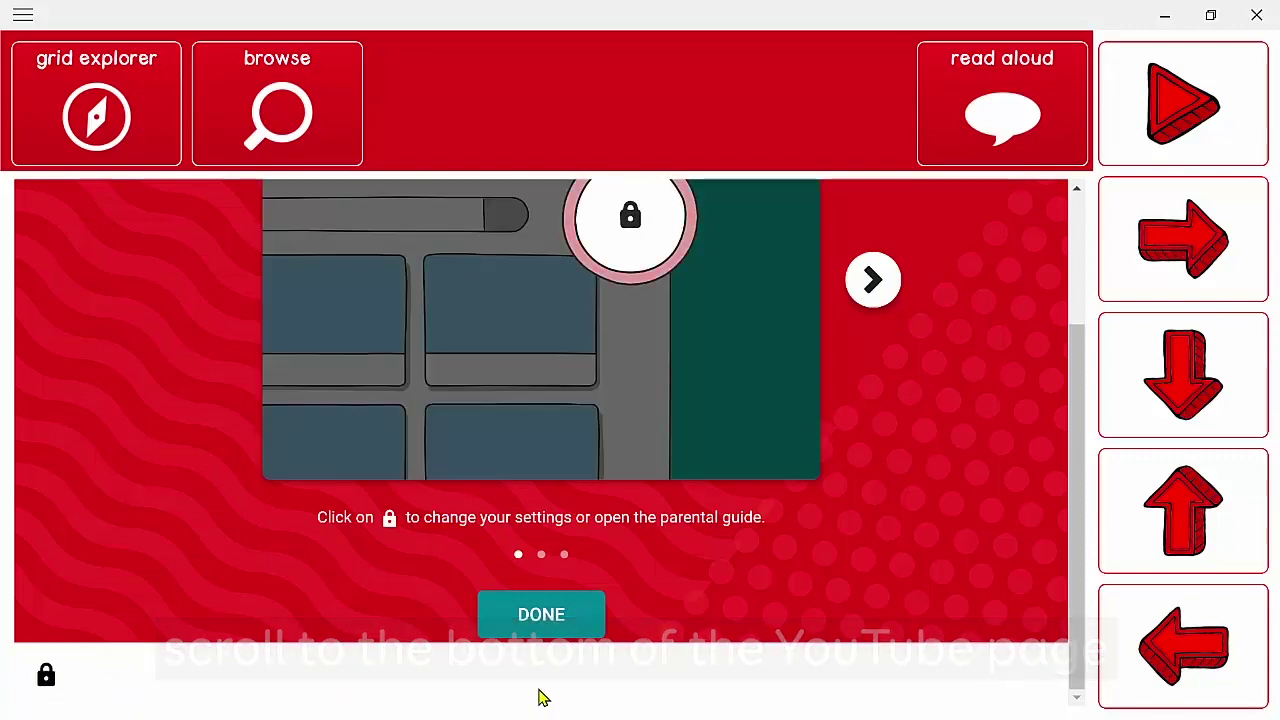
{"action": "left_click", "coordinate": [560, 614]}
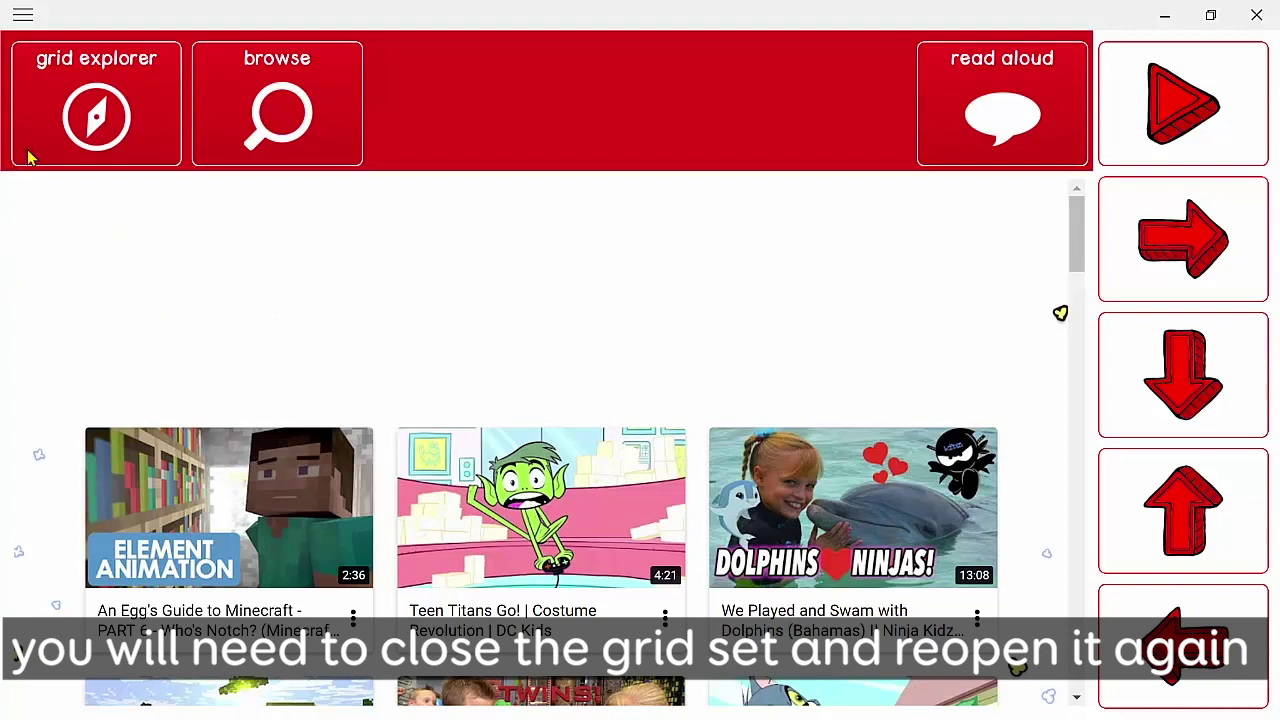
{"action": "left_click", "coordinate": [97, 97]}
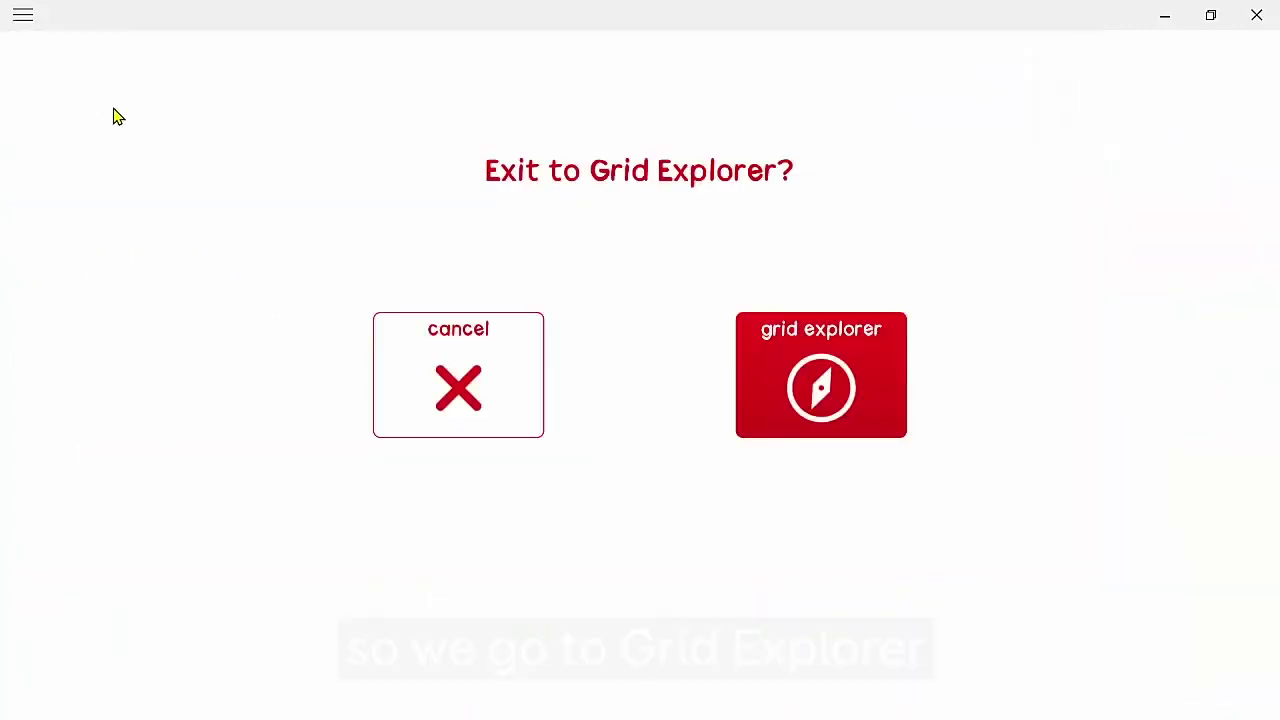
- Exit to Grid Explorer, then relaunch and start the YouTube Kids grid set
{"action": "left_click", "coordinate": [848, 365]}
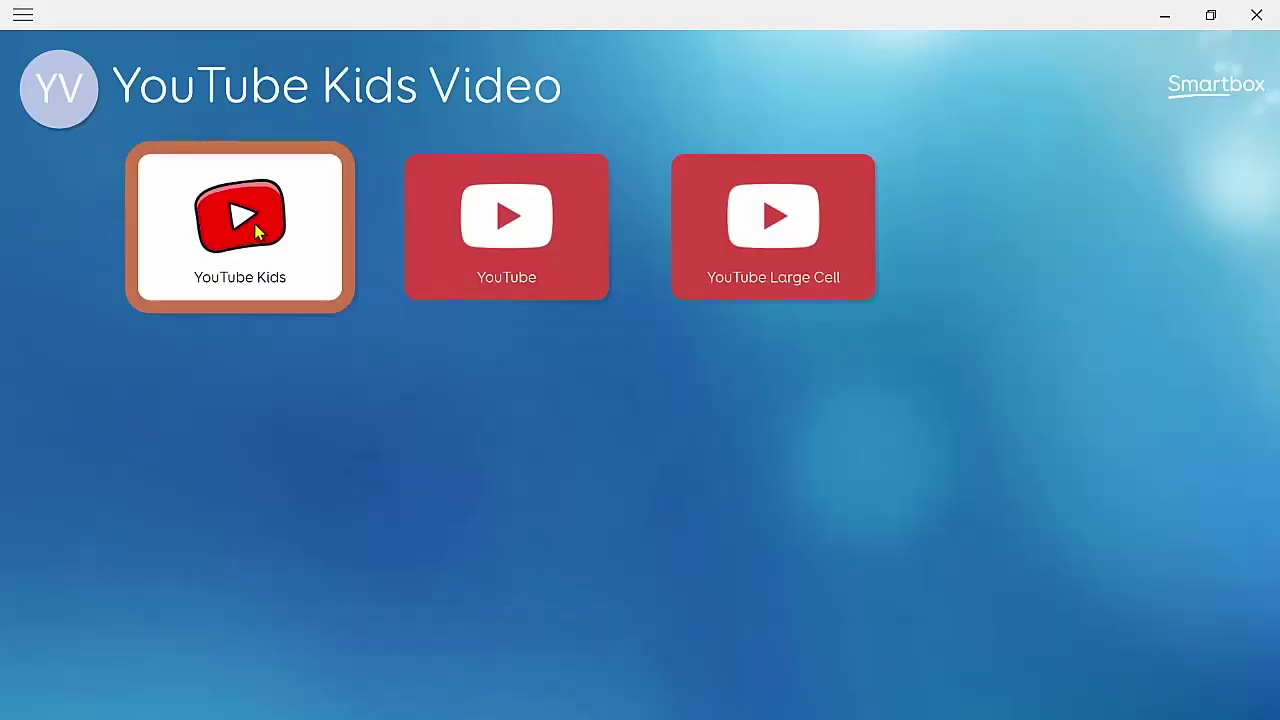
{"action": "left_click", "coordinate": [254, 220]}
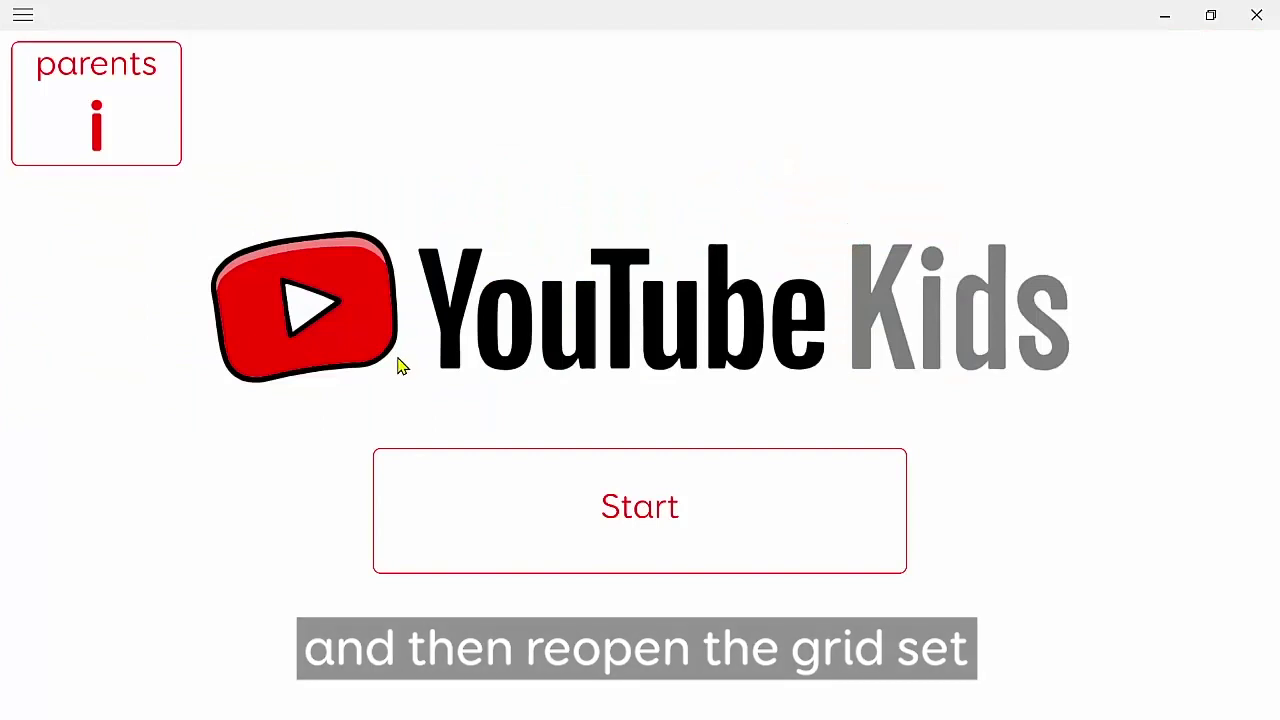
{"action": "left_click", "coordinate": [587, 518]}
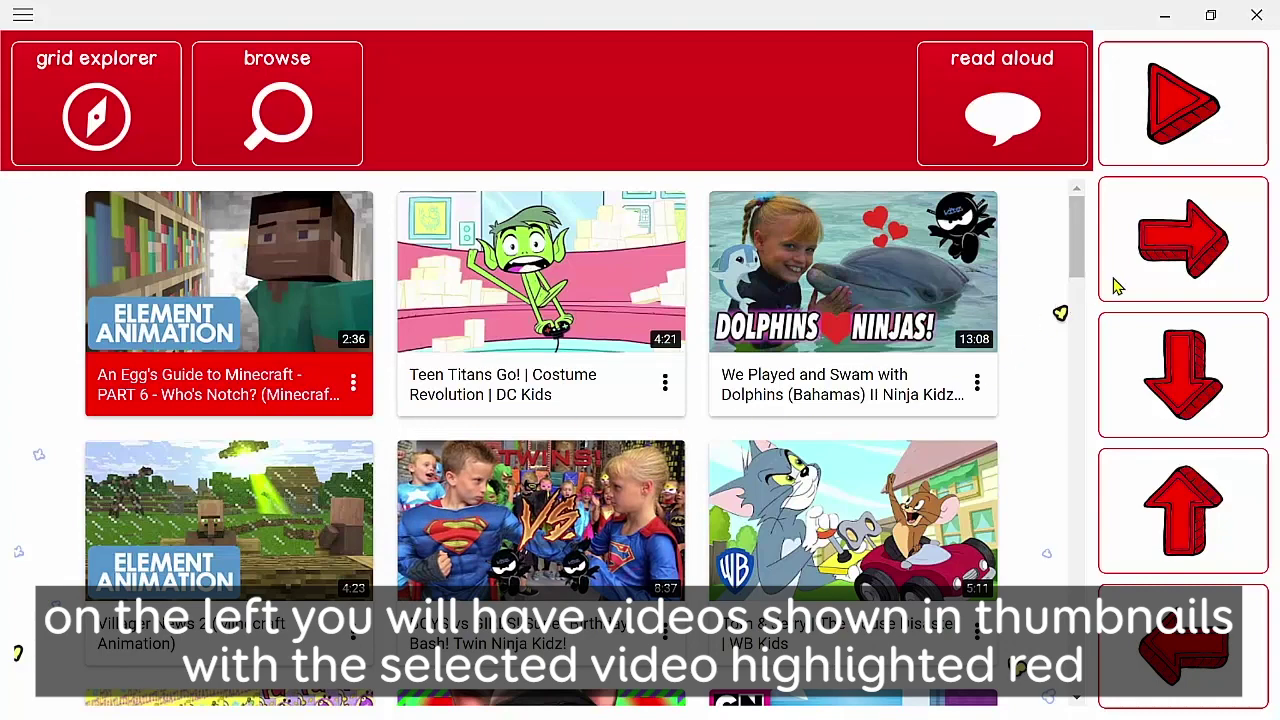
- Move the video selection right and down a row, then show the saved search categories
{"action": "left_click", "coordinate": [1177, 252]}
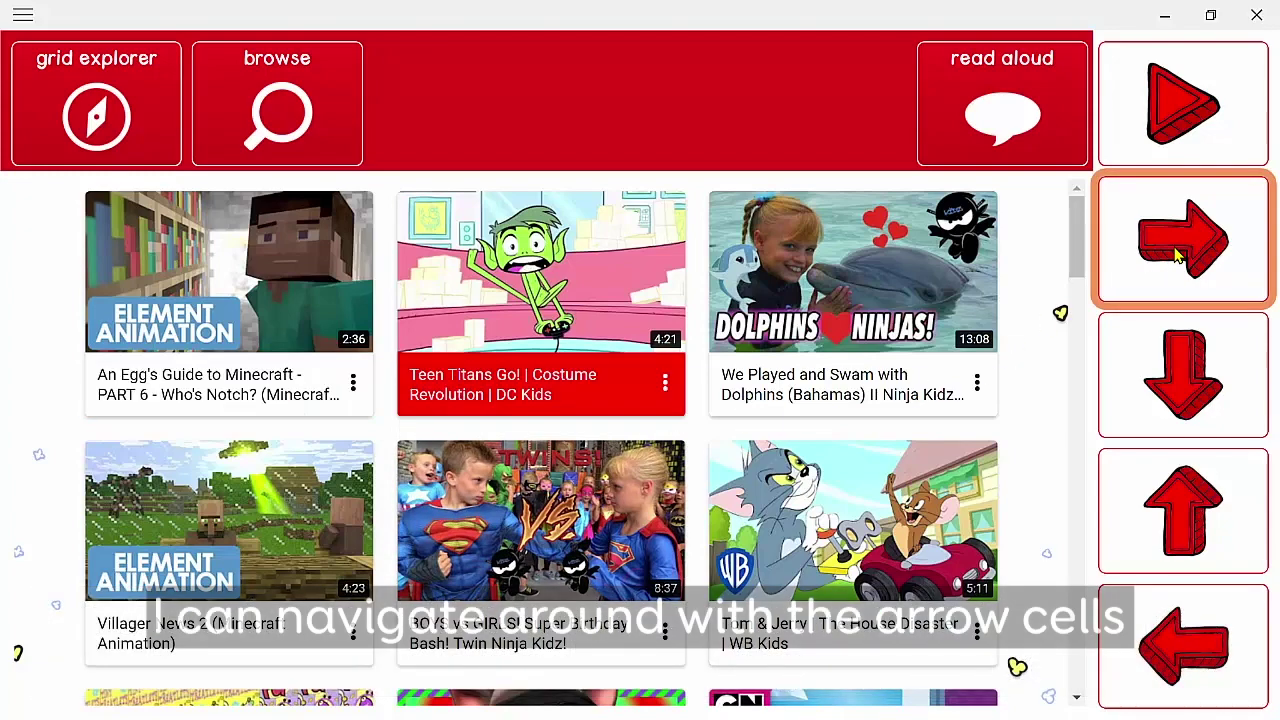
{"action": "left_click", "coordinate": [1190, 375]}
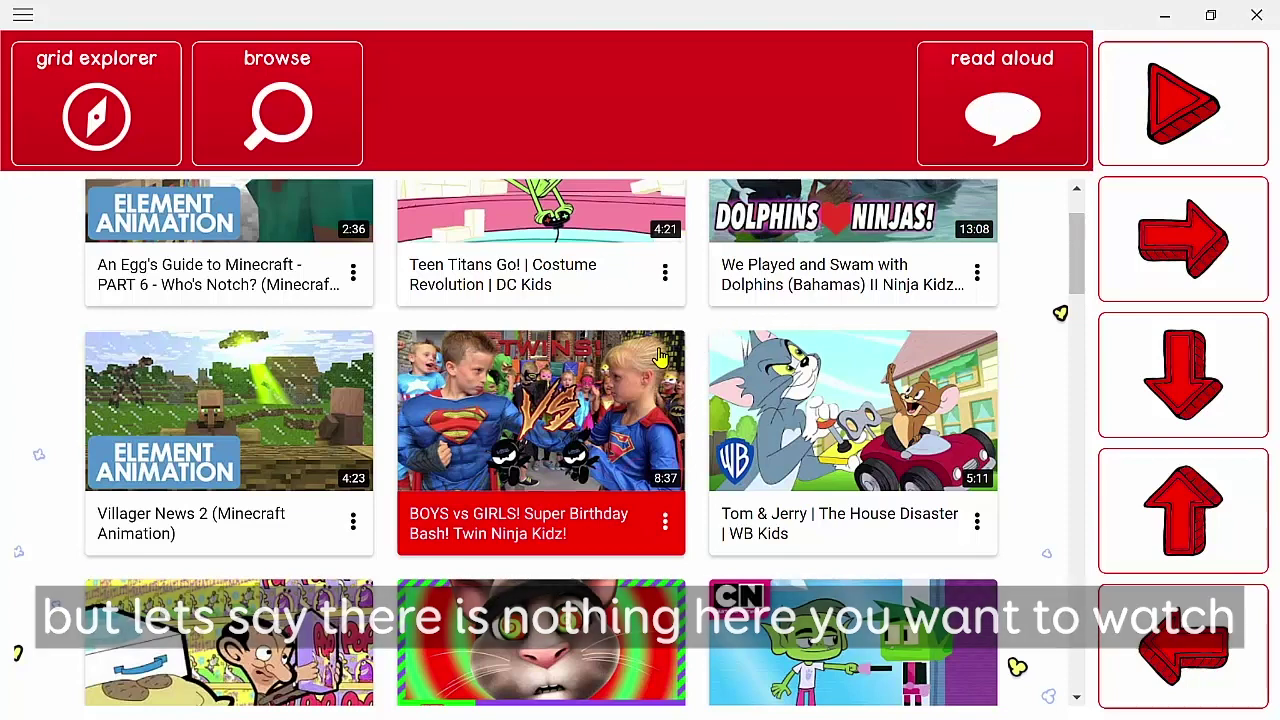
{"action": "left_click", "coordinate": [277, 110]}
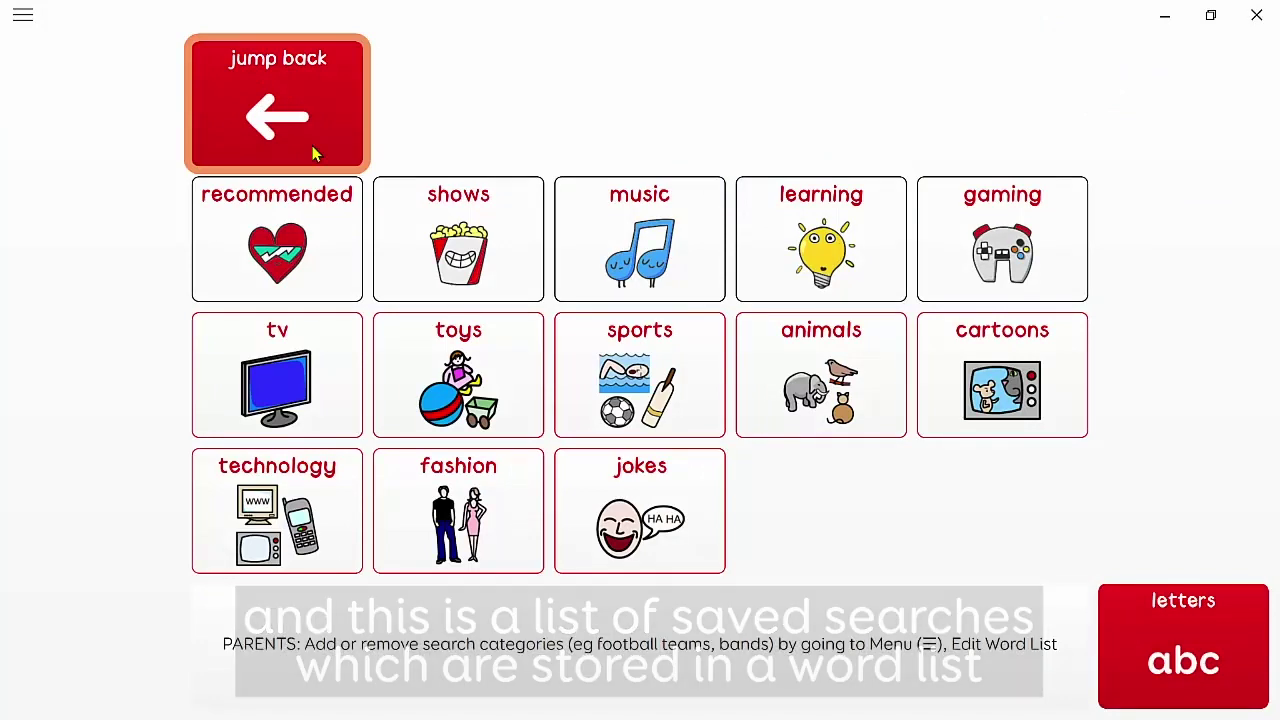
{"action": "left_click", "coordinate": [640, 512]}
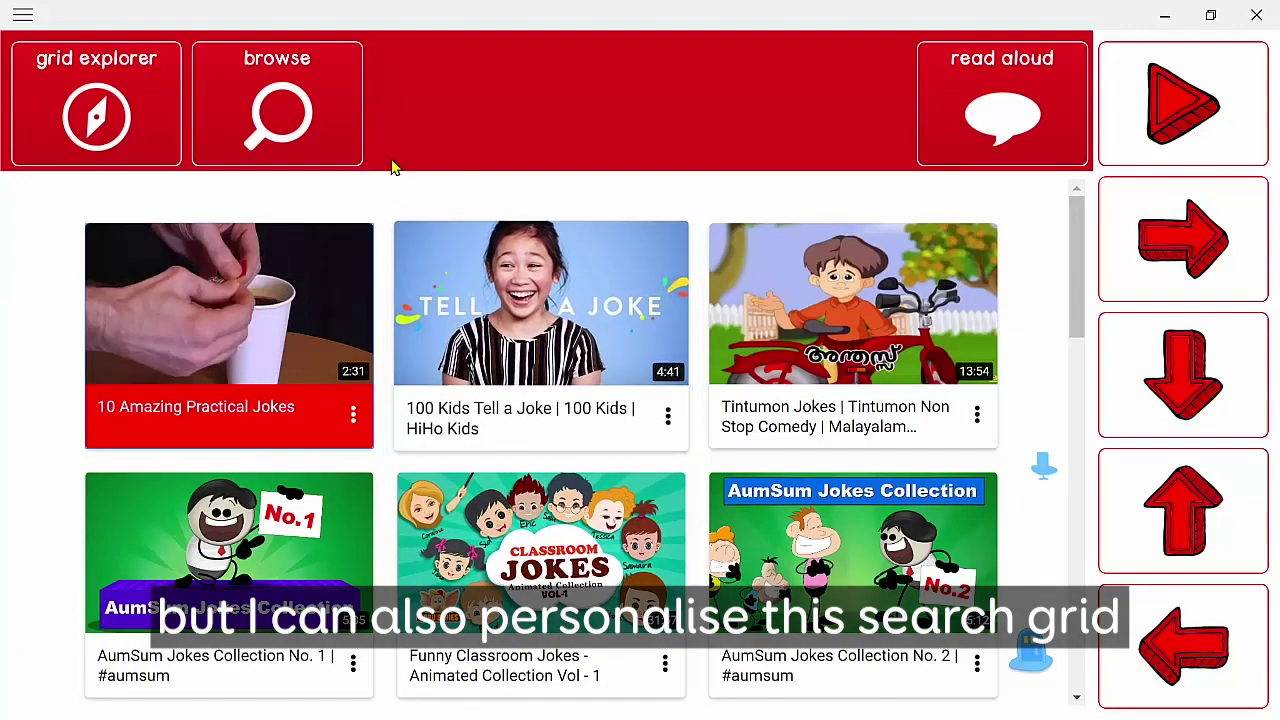
{"action": "left_click", "coordinate": [307, 100]}
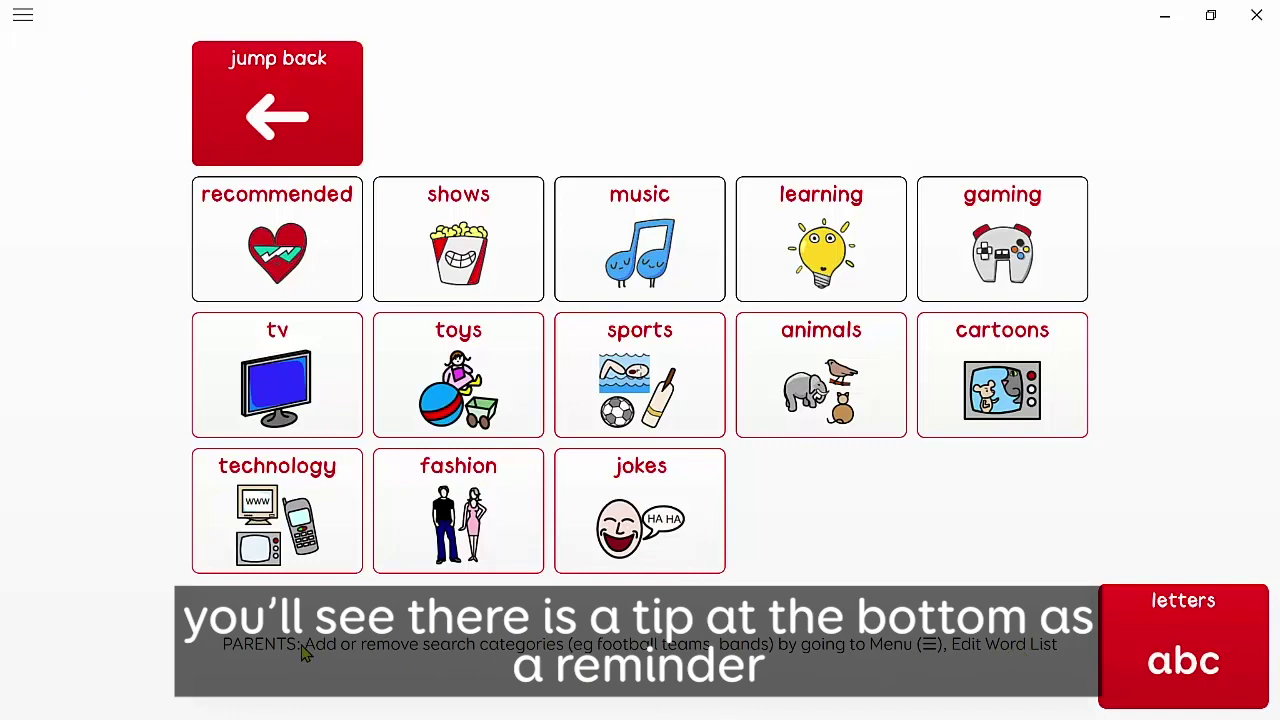
- Add a new 'crazy frog' entry to the YouTube Kids word list via Edit word list
{"action": "left_click", "coordinate": [58, 18]}
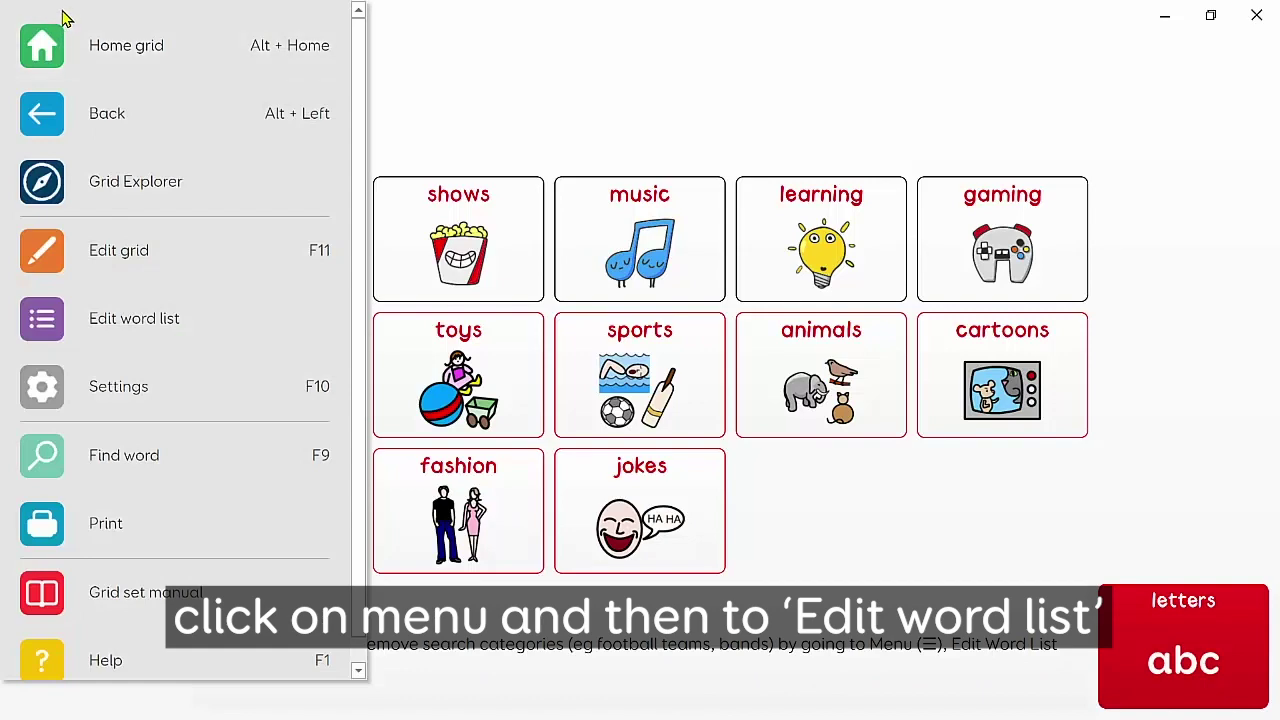
{"action": "left_click", "coordinate": [178, 323]}
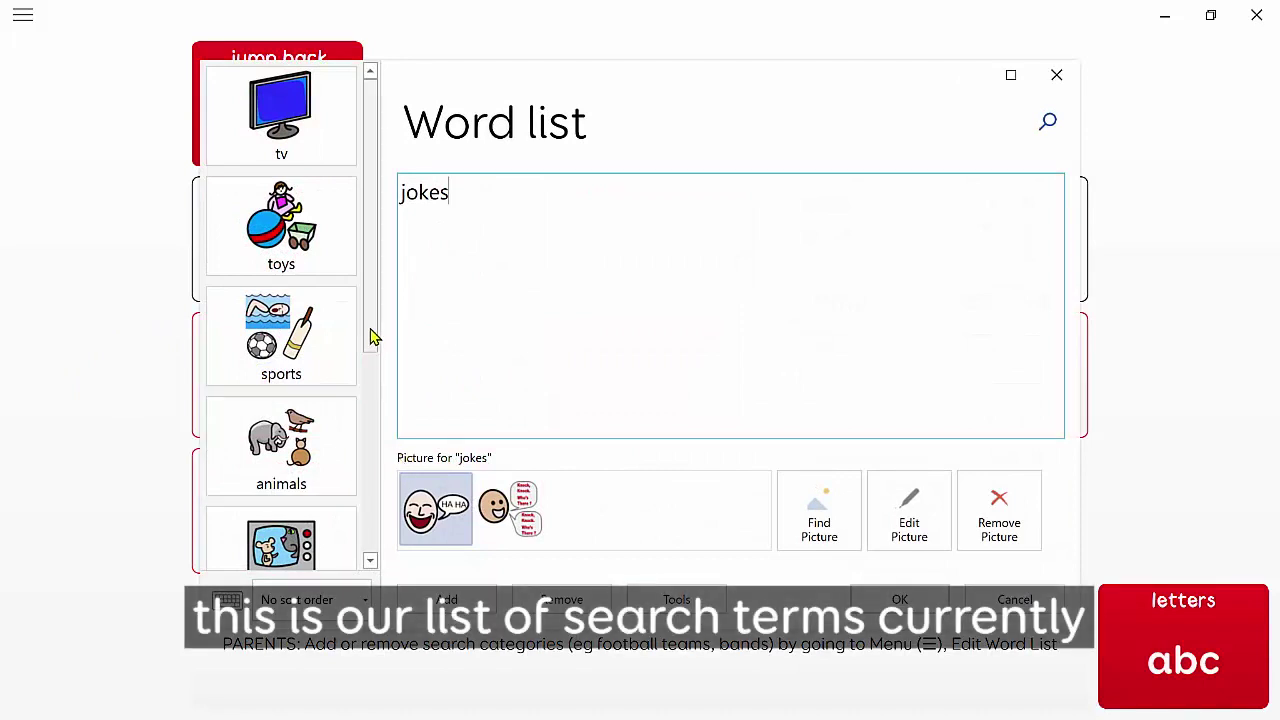
{"action": "left_click_drag", "start_coordinate": [368, 335], "coordinate": [356, 540]}
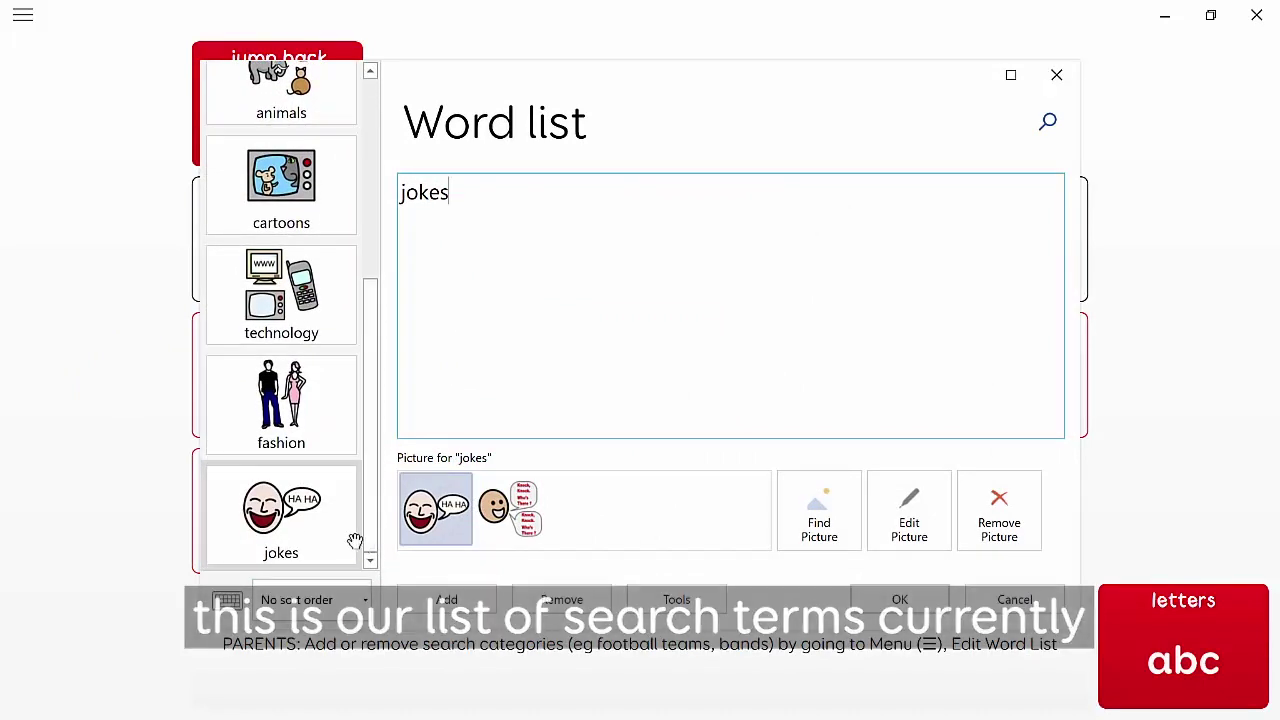
{"action": "left_click", "coordinate": [459, 607]}
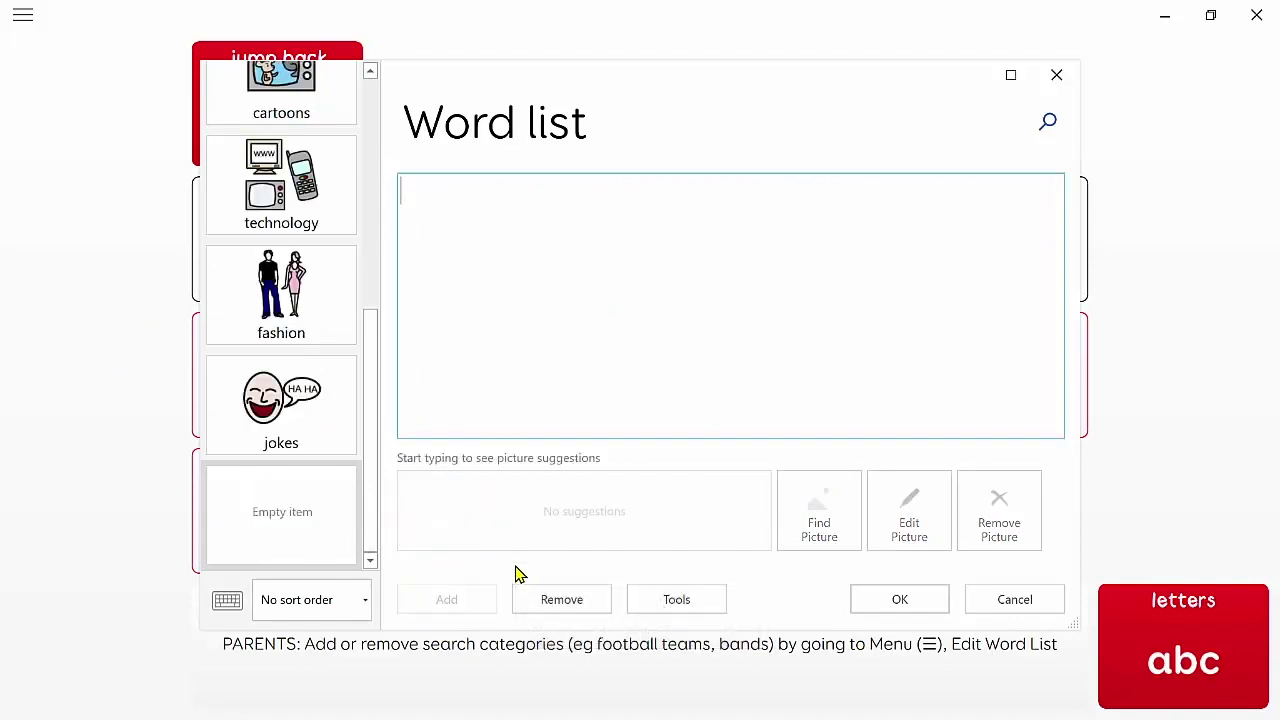
{"action": "type", "text": "cr"}
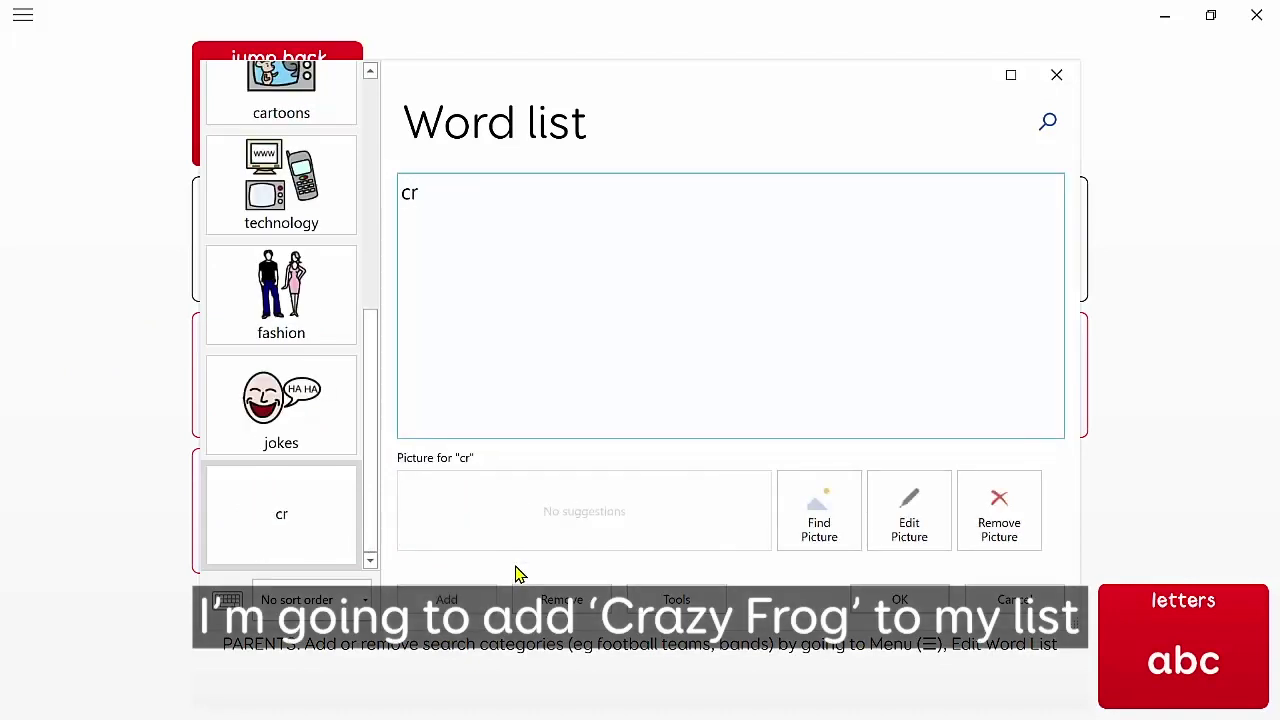
{"action": "type", "text": "azy frog"}
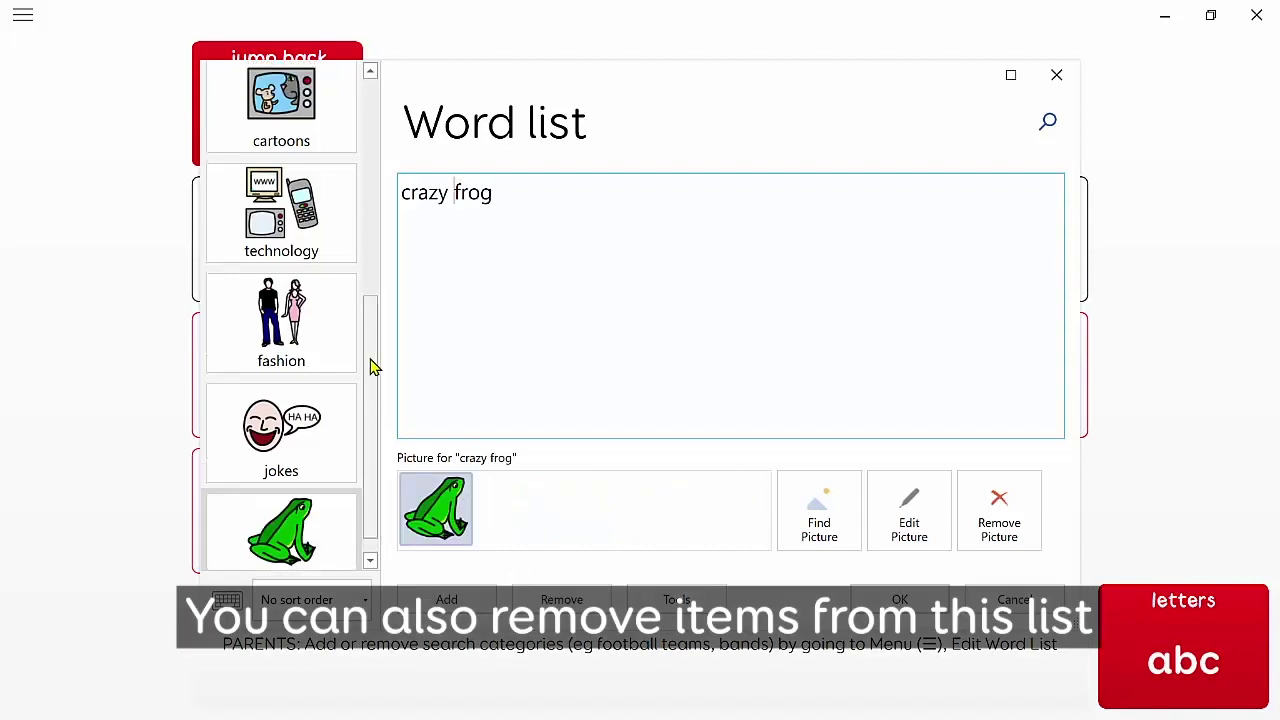
{"action": "left_click_drag", "start_coordinate": [370, 366], "coordinate": [383, 254]}
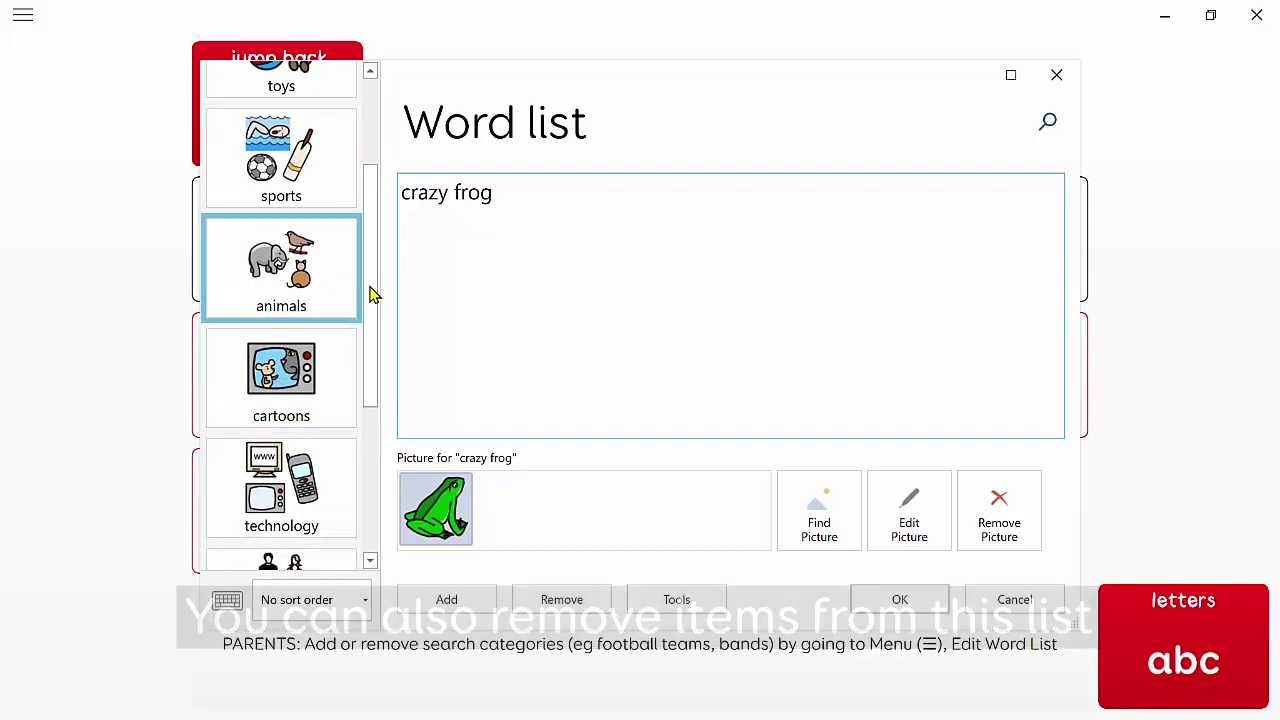
{"action": "left_click_drag", "start_coordinate": [375, 303], "coordinate": [380, 440]}
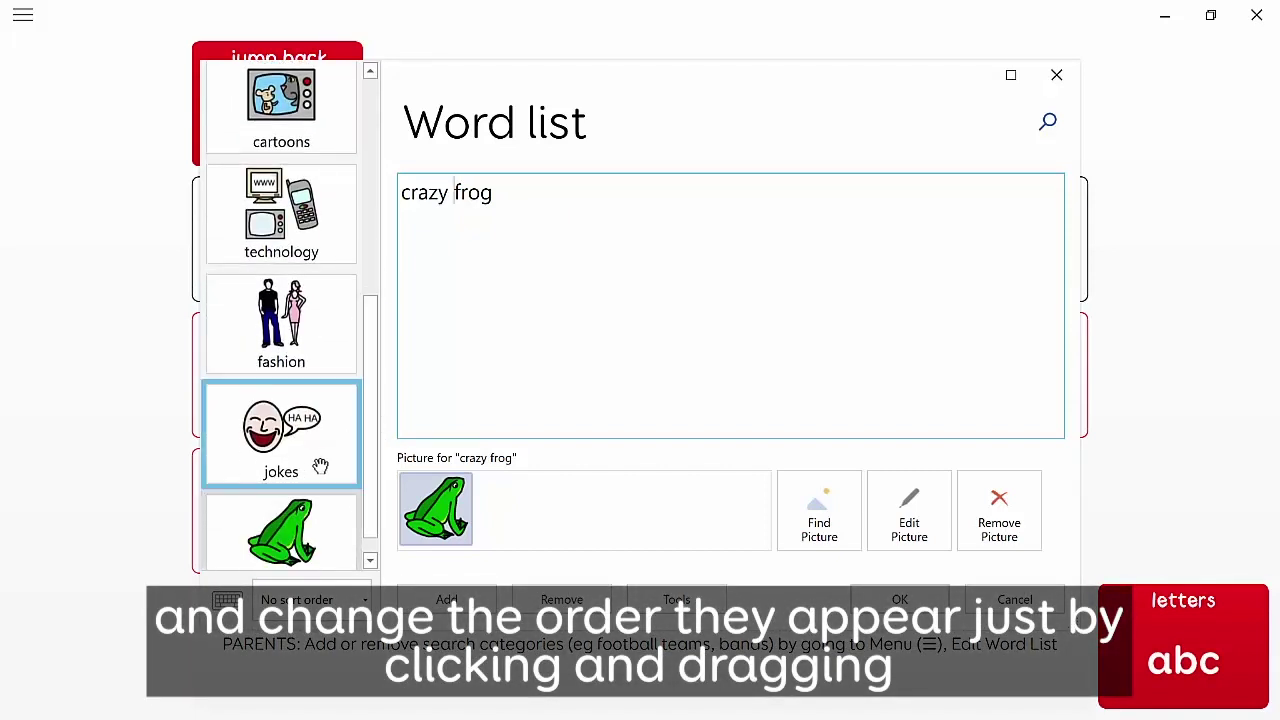